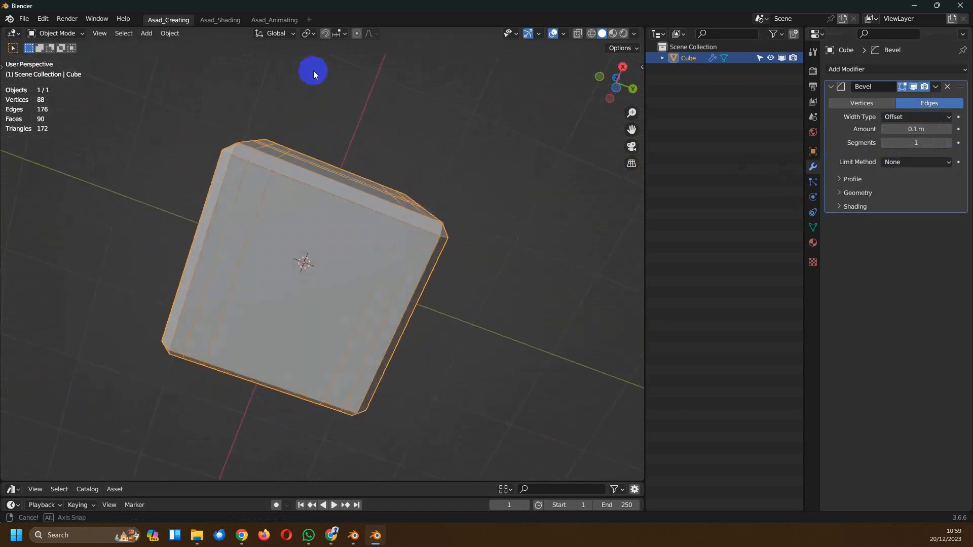
Set the cube's Bevel modifier Limit Method to Angle and inspect the beveled edges
{"action": "middle_click_drag", "start_coordinate": [294, 196], "coordinate": [269, 279]}
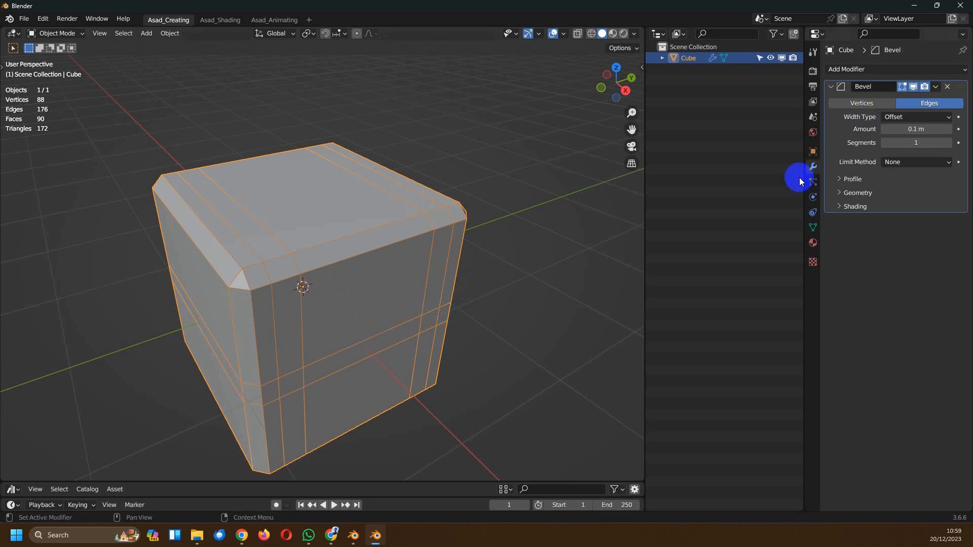
{"action": "left_click", "coordinate": [925, 162]}
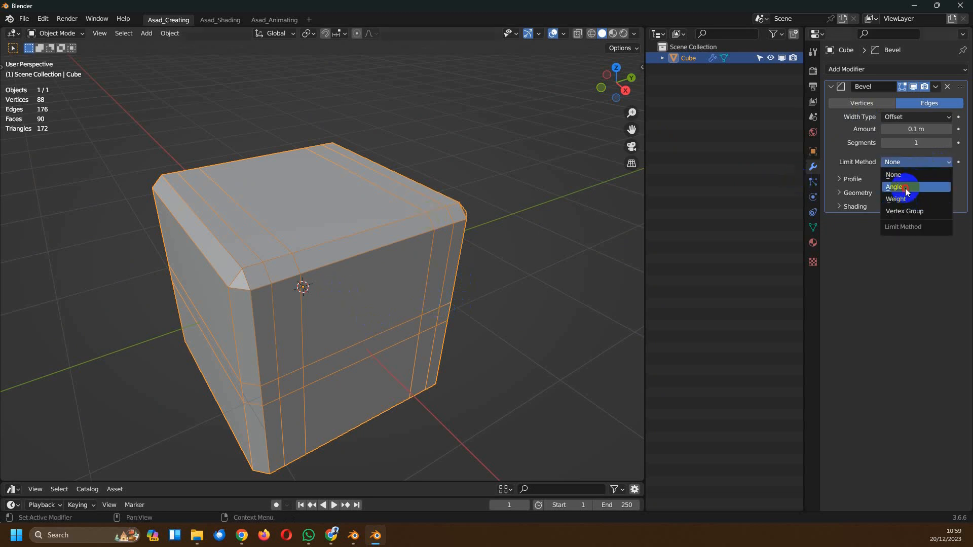
{"action": "left_click", "coordinate": [905, 188]}
{"action": "scroll", "coordinate": [352, 300], "scroll_direction": "down", "scroll_amount": 3}
{"action": "middle_click_drag", "start_coordinate": [351, 300], "coordinate": [324, 375]}
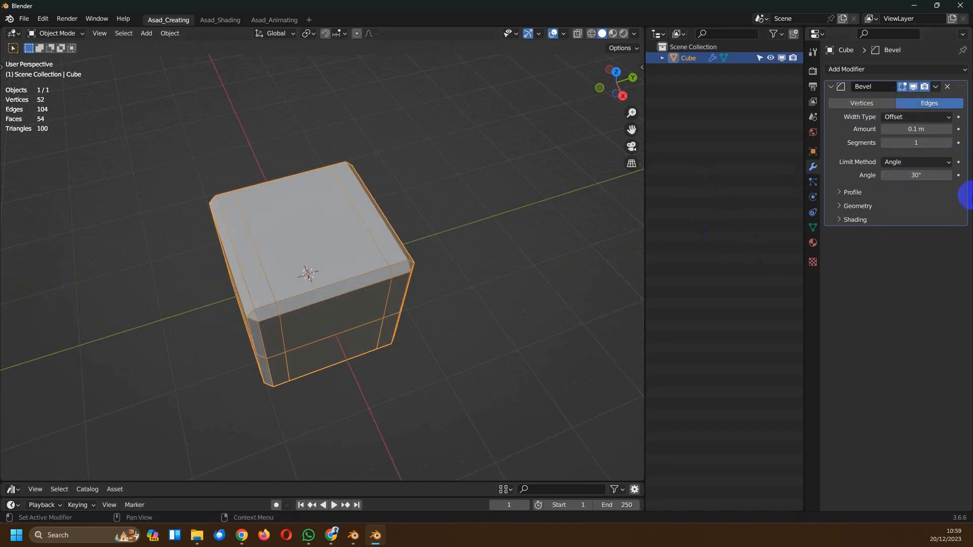
{"action": "middle_click_drag", "start_coordinate": [239, 346], "coordinate": [282, 278]}
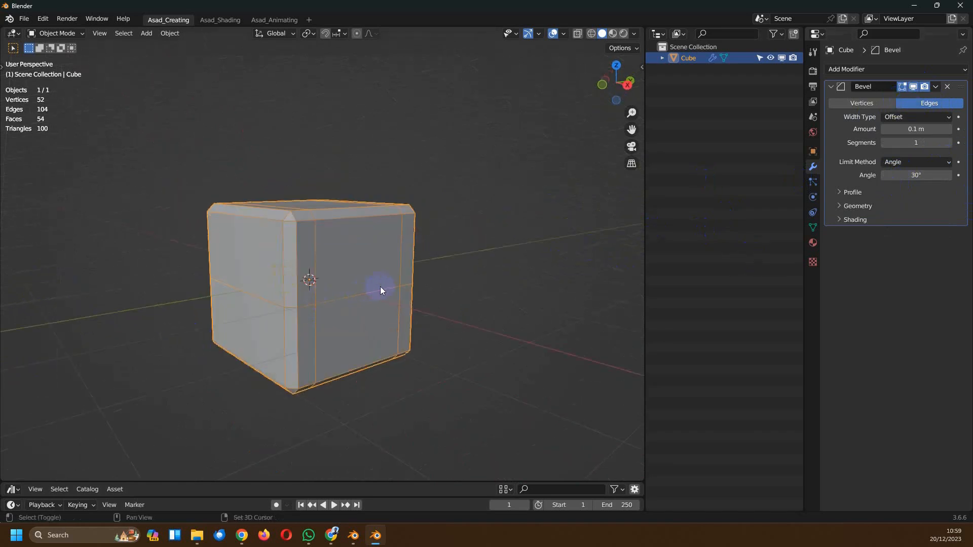
{"action": "middle_click_drag", "start_coordinate": [390, 214], "coordinate": [348, 279]}
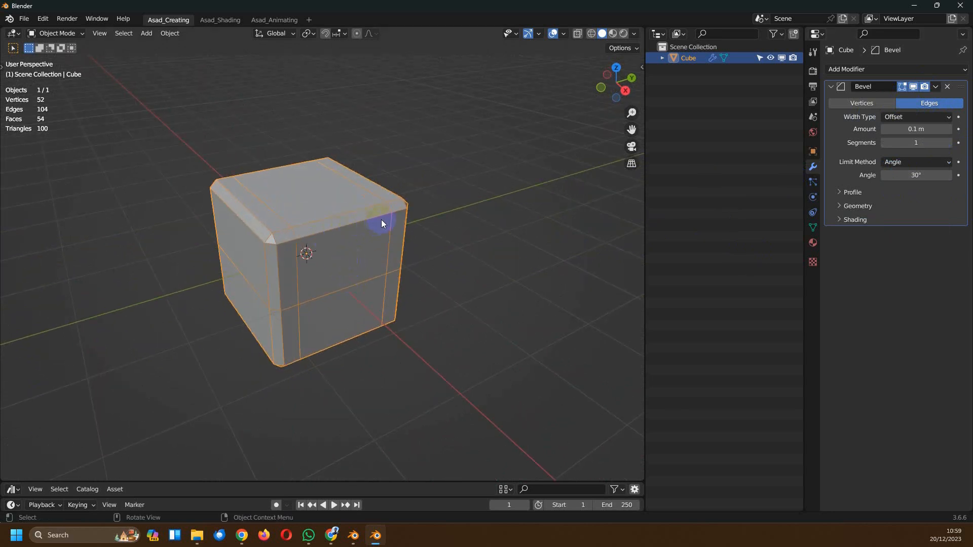
{"action": "key", "text": "Tab"}
{"action": "key", "text": "a"}
{"action": "right_click", "coordinate": [341, 191]}
{"action": "left_click", "coordinate": [376, 199]}
{"action": "mouse_move", "coordinate": [384, 259]}
{"action": "middle_mouse_down"}
{"action": "mouse_move", "coordinate": [373, 252]}
{"action": "mouse_move", "coordinate": [398, 261]}
{"action": "mouse_move", "coordinate": [373, 267]}
{"action": "middle_mouse_up"}
{"action": "key", "text": "ctrl+z"}
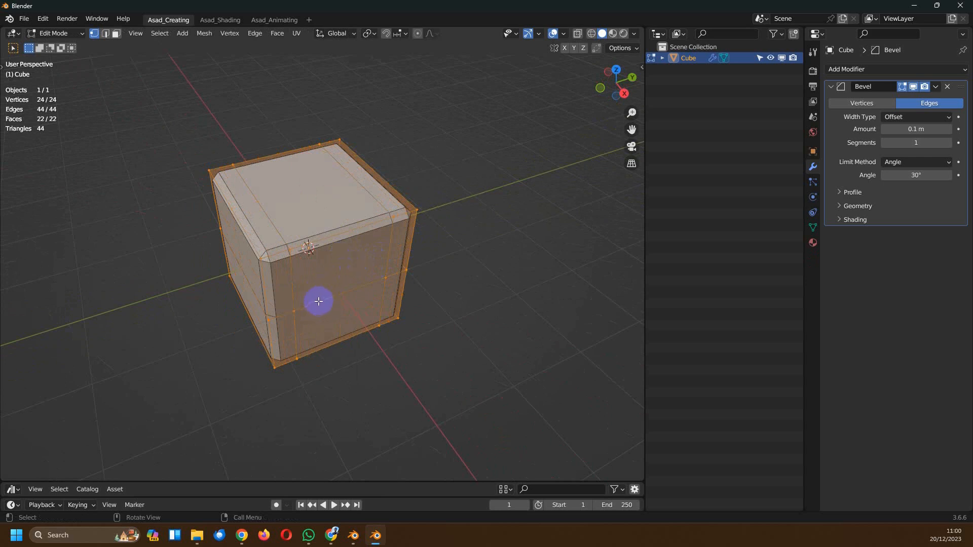
{"action": "key", "text": "Tab"}
Close the Blender window with the beveled cube without saving and return to the Mango_Class_file scene
{"action": "middle_click_drag", "start_coordinate": [321, 245], "coordinate": [386, 251]}
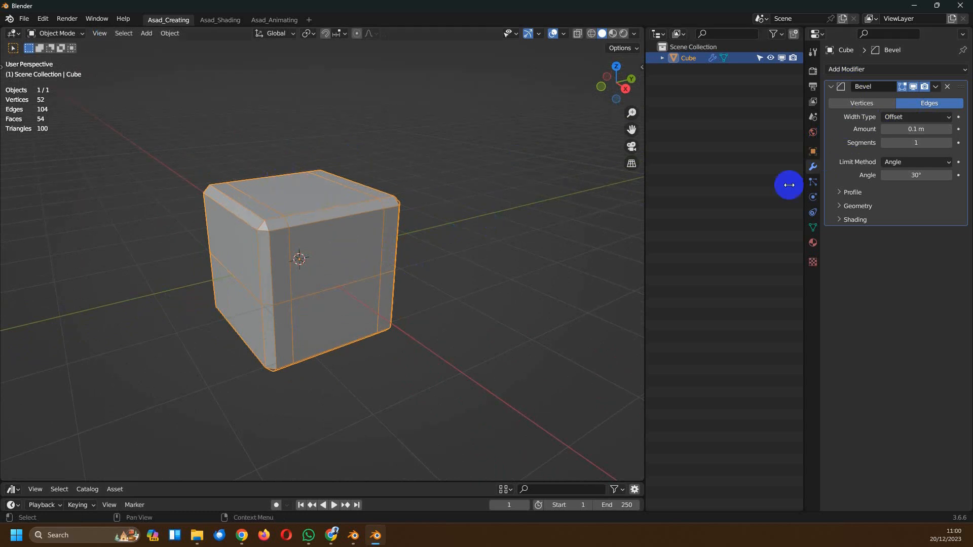
{"action": "scroll", "coordinate": [311, 321], "scroll_direction": "up", "scroll_amount": 5}
{"action": "scroll", "coordinate": [329, 284], "scroll_direction": "down", "scroll_amount": 3}
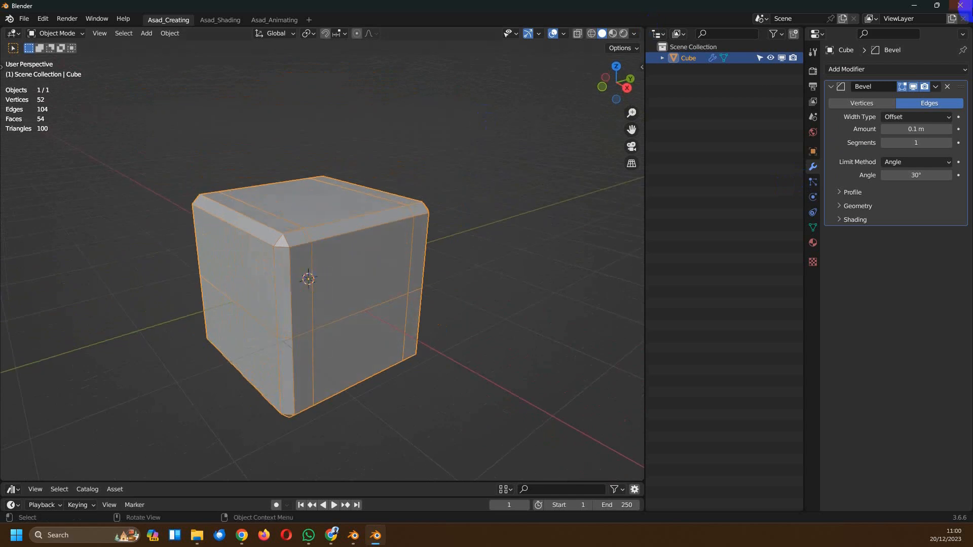
{"action": "left_click", "coordinate": [960, 6]}
{"action": "left_click", "coordinate": [507, 286]}
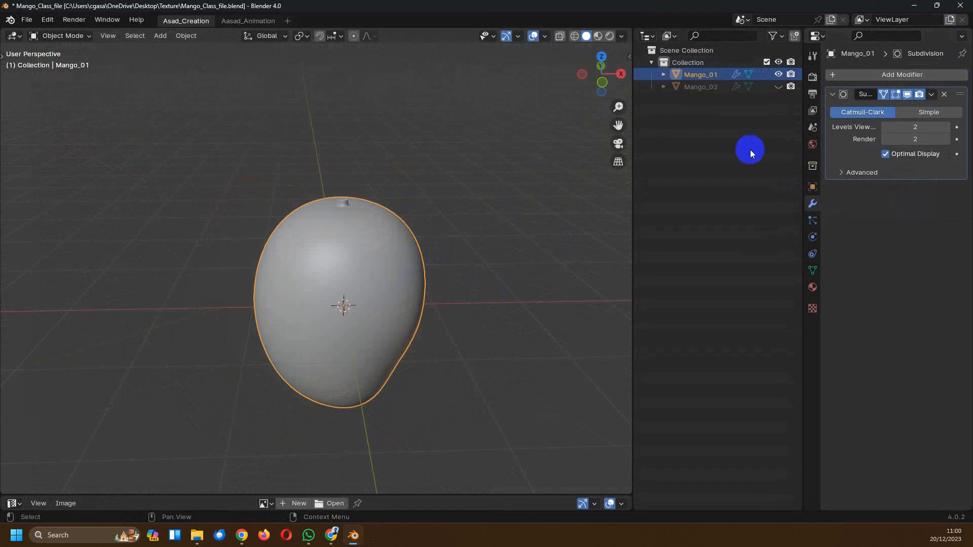
Examine which modifiers can be added to Mango_01, covering the Generate, Deform and Hair categories
{"action": "middle_click_drag", "start_coordinate": [485, 226], "coordinate": [304, 282]}
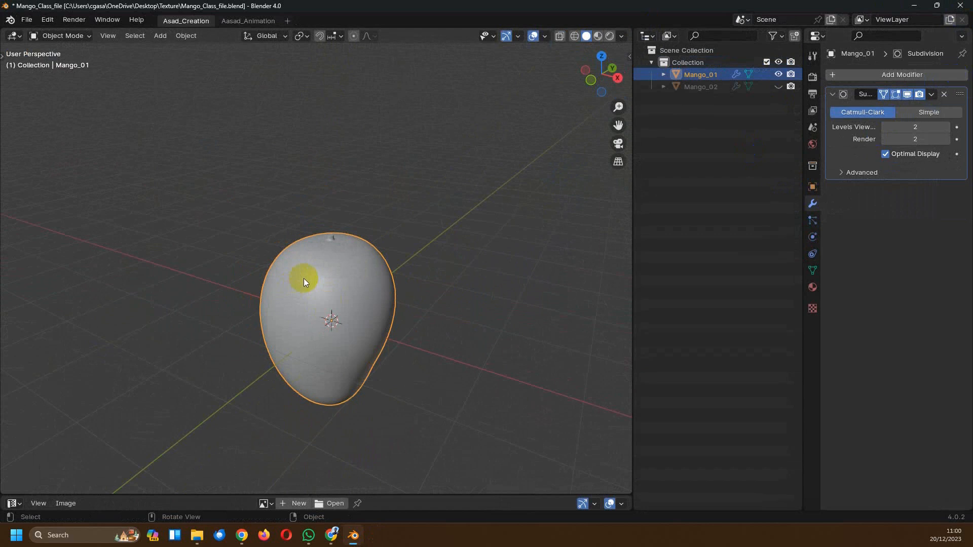
{"action": "left_click", "coordinate": [892, 76]}
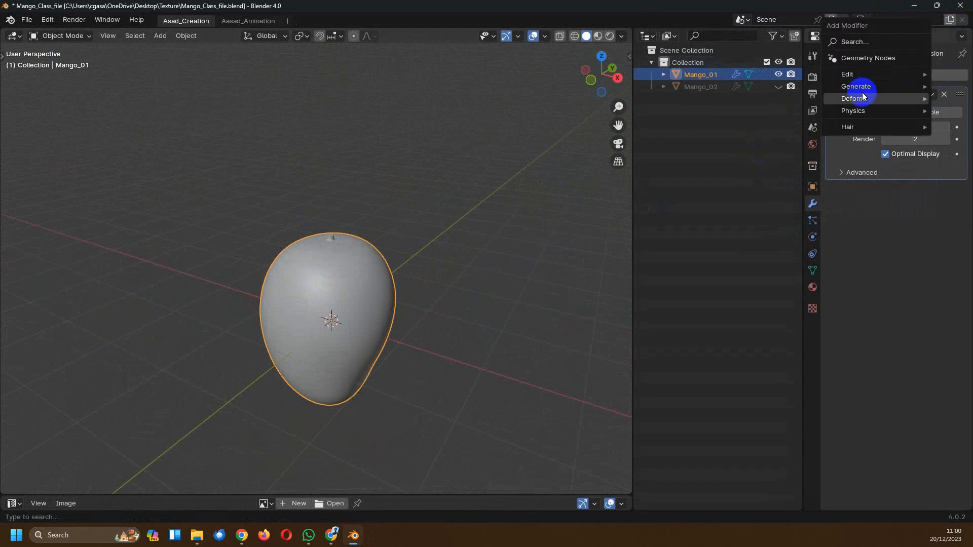
{"action": "left_click", "coordinate": [888, 95]}
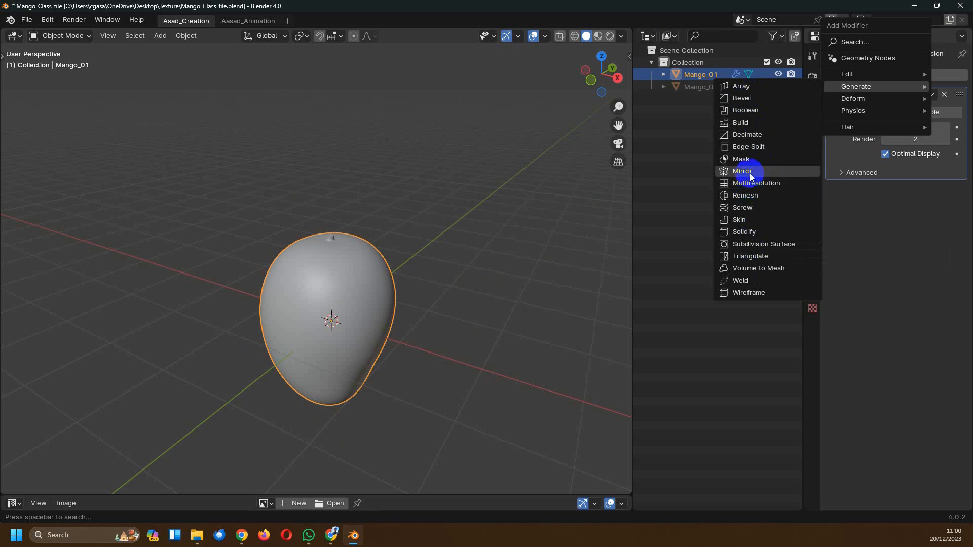
{"action": "mouse_move", "coordinate": [852, 98]}
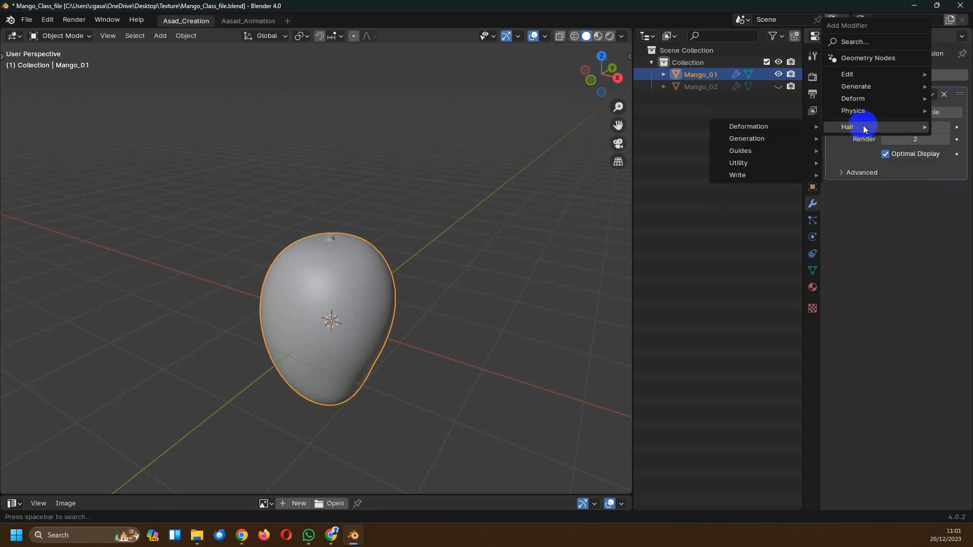
{"action": "mouse_move", "coordinate": [763, 174]}
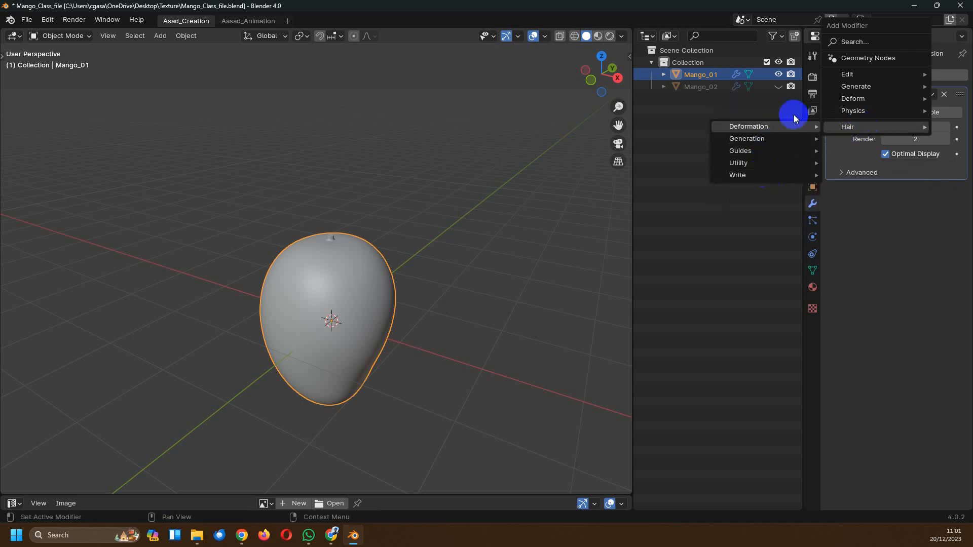
{"action": "mouse_move", "coordinate": [859, 75]}
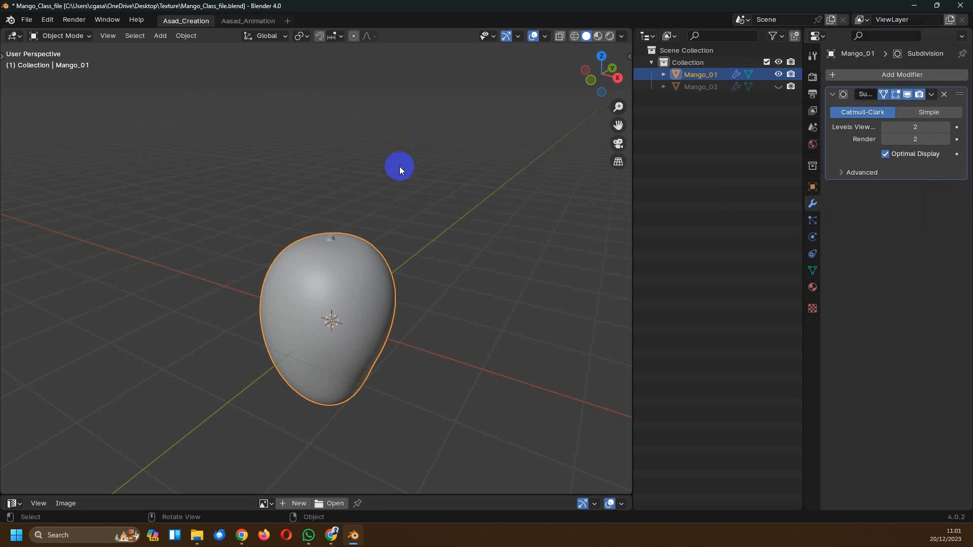
{"action": "left_click", "coordinate": [887, 74]}
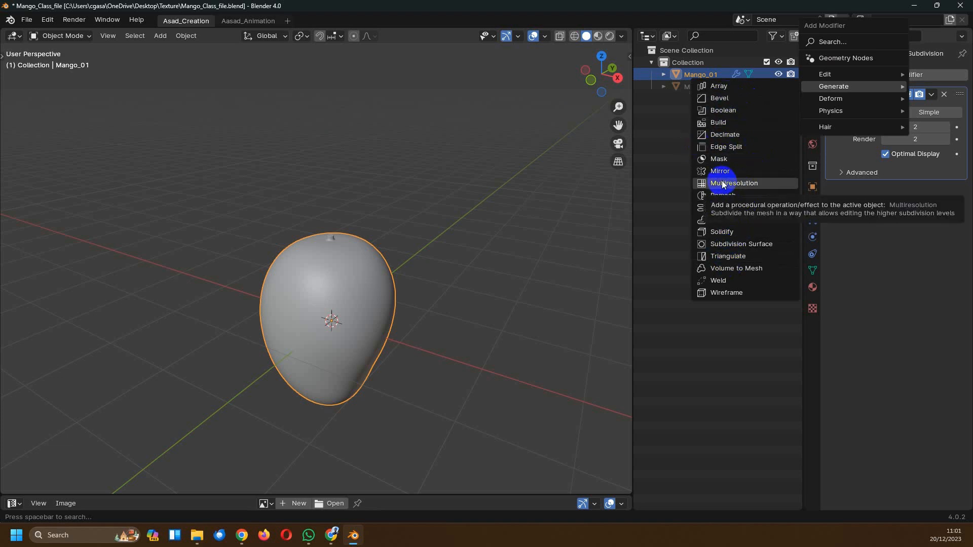
{"action": "middle_click_drag", "start_coordinate": [408, 255], "coordinate": [337, 302]}
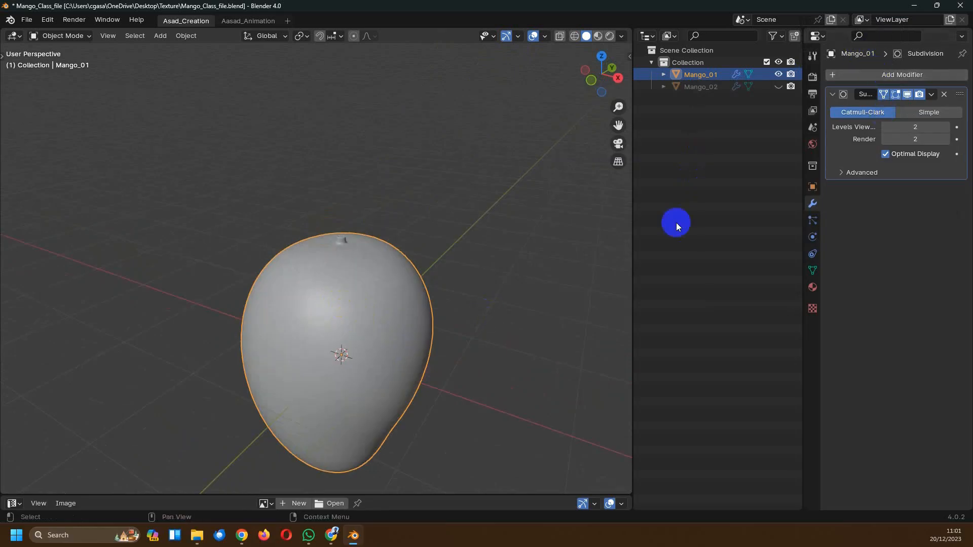
{"action": "scroll", "coordinate": [384, 313], "scroll_direction": "down", "scroll_amount": 2}
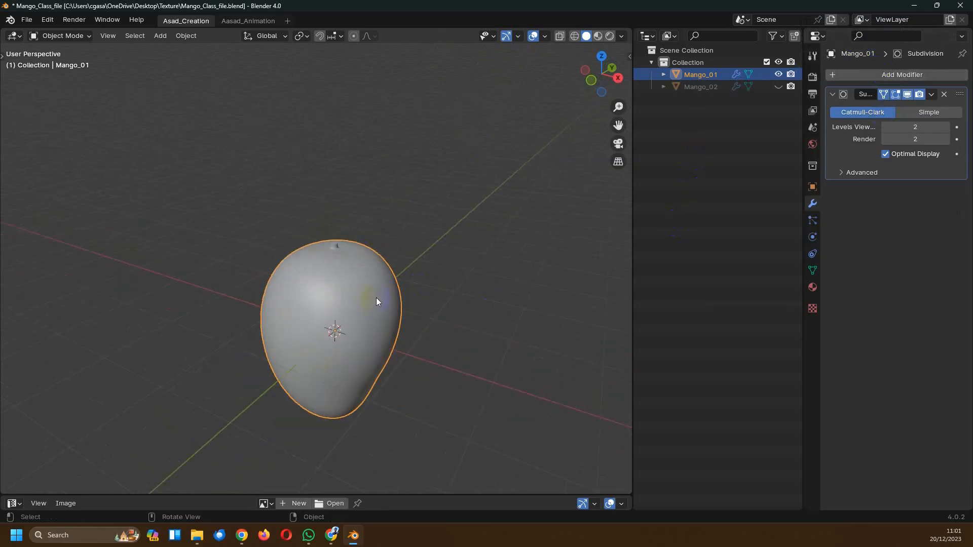
Set Mango_01's Subdivision modifier viewport level to 1 and inspect the mango's shape
{"action": "middle_click_drag", "start_coordinate": [402, 289], "coordinate": [440, 301]}
{"action": "left_click", "coordinate": [884, 127]}
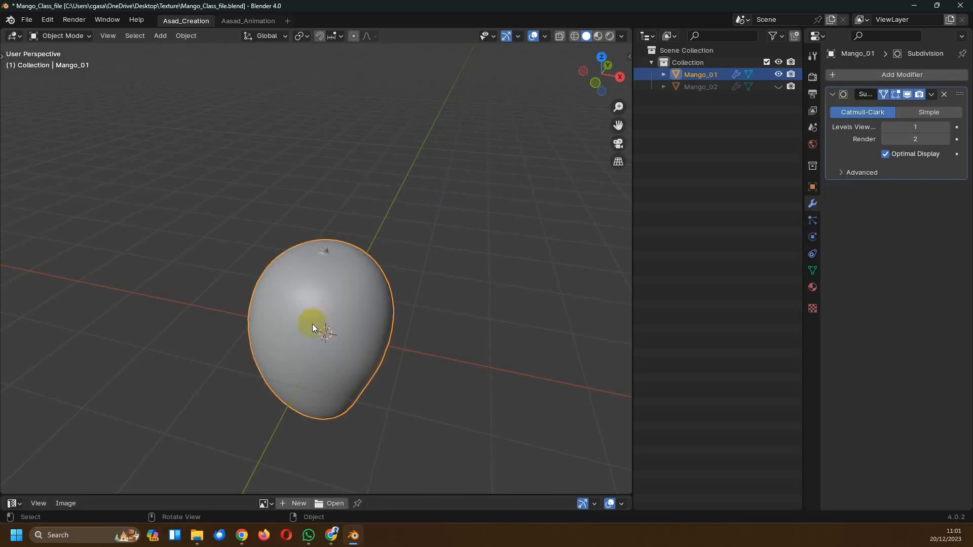
{"action": "mouse_move", "coordinate": [368, 331]}
{"action": "middle_mouse_down"}
{"action": "mouse_move", "coordinate": [395, 300]}
{"action": "mouse_move", "coordinate": [367, 338]}
{"action": "middle_mouse_up"}
{"action": "scroll", "coordinate": [325, 332], "scroll_direction": "down", "scroll_amount": 3}
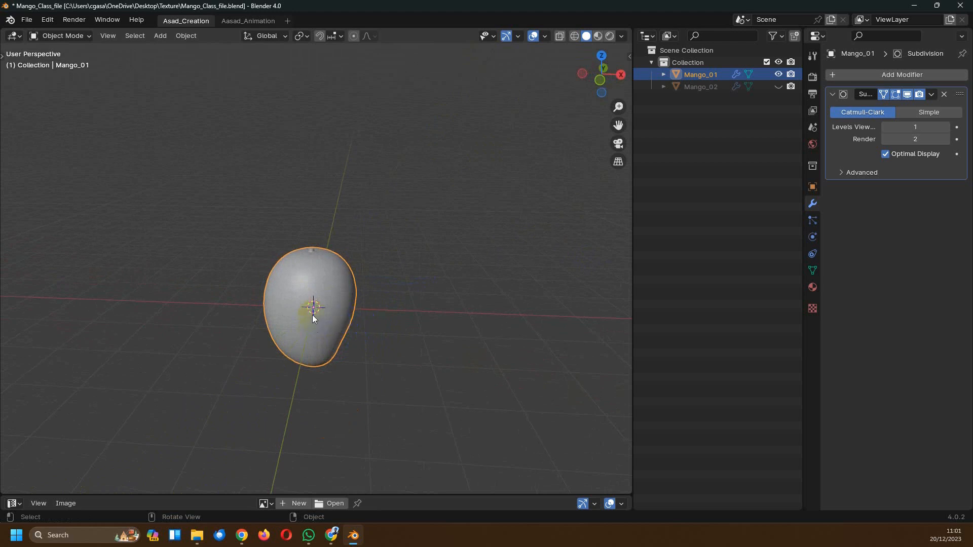
Show the scene statistics overlay in the 3D view and set the Subdivision viewport level to 0
{"action": "left_click", "coordinate": [621, 36]}
{"action": "left_click", "coordinate": [545, 35]}
{"action": "left_click", "coordinate": [471, 133]}
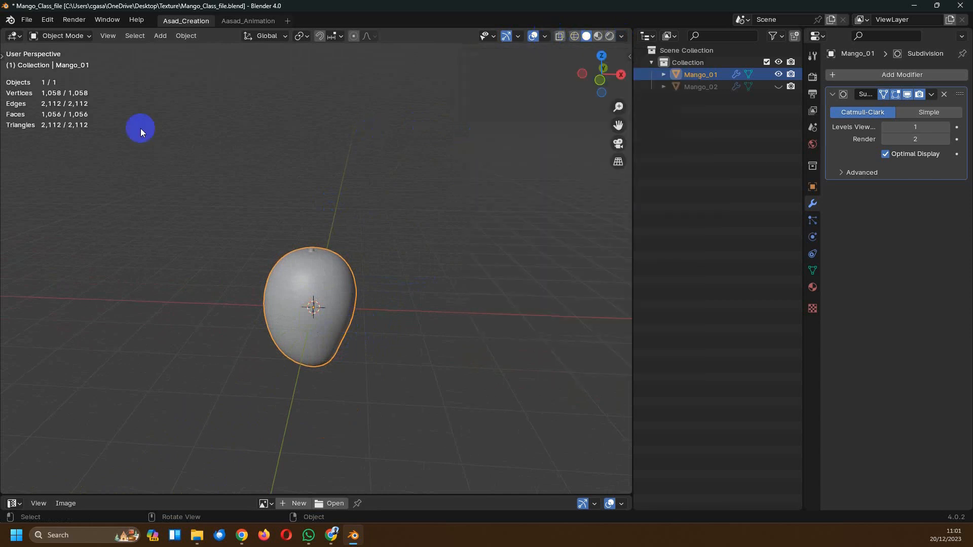
{"action": "scroll", "coordinate": [45, 89], "scroll_direction": "up", "scroll_amount": 2}
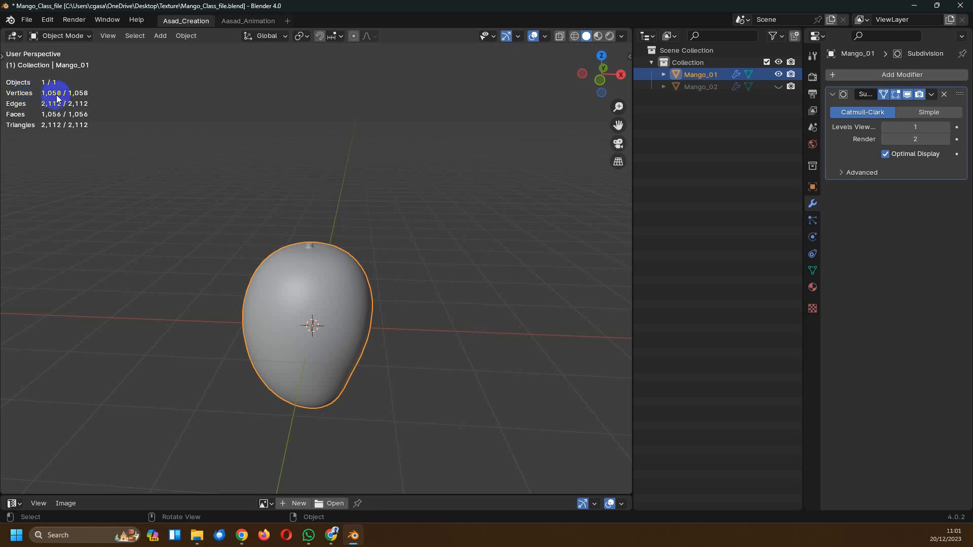
{"action": "left_click", "coordinate": [885, 128]}
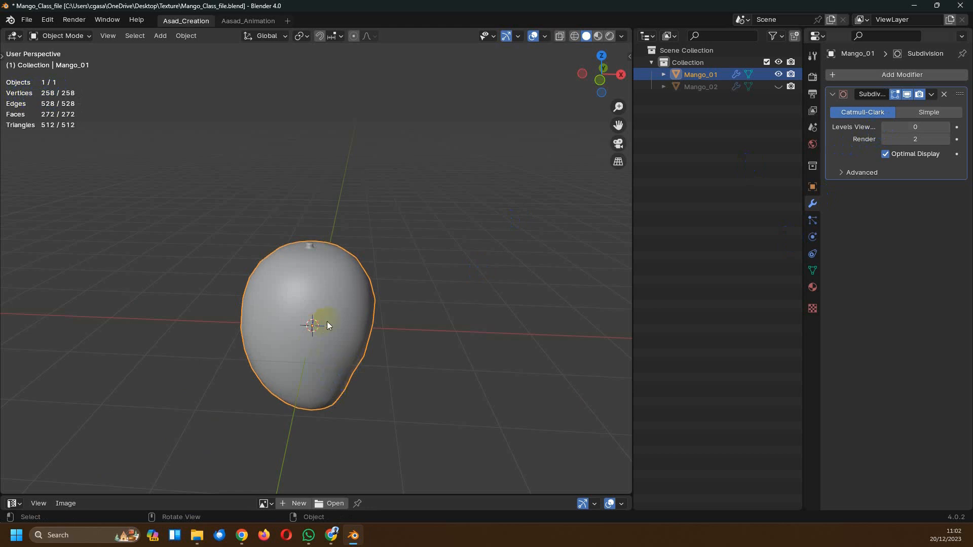
Replace Mango_01's existing Subdivision modifier with a newly added Subdivision Surface modifier
{"action": "left_click", "coordinate": [943, 94]}
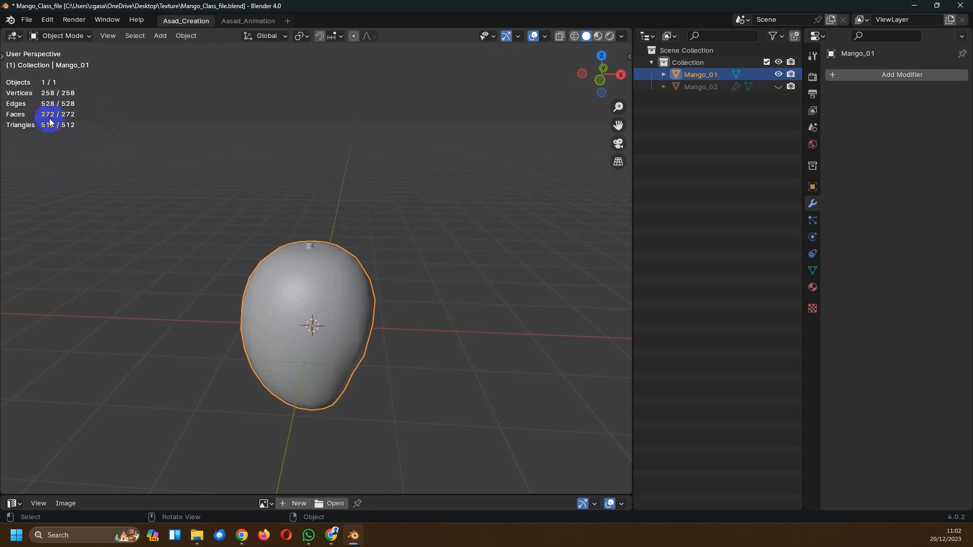
{"action": "left_click", "coordinate": [878, 81]}
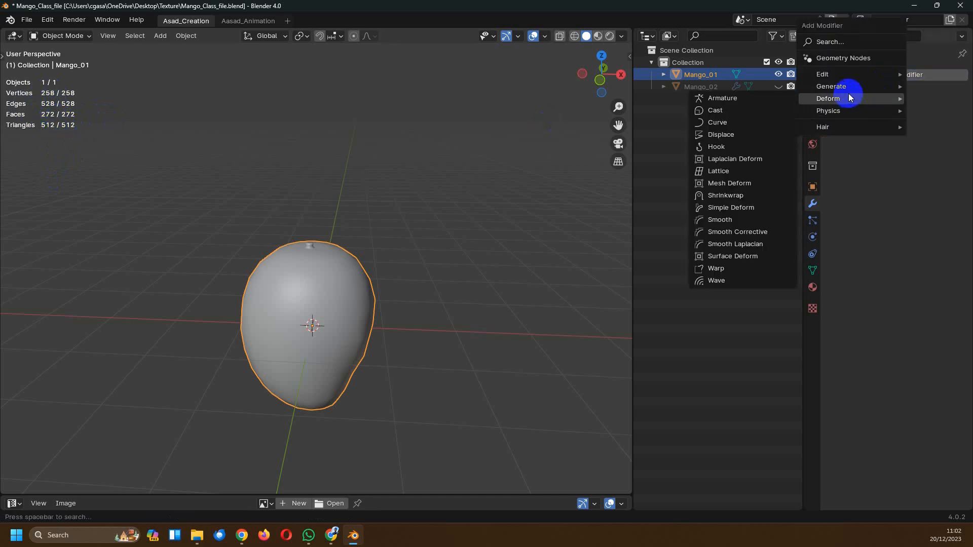
{"action": "mouse_move", "coordinate": [847, 86]}
{"action": "left_click", "coordinate": [737, 244]}
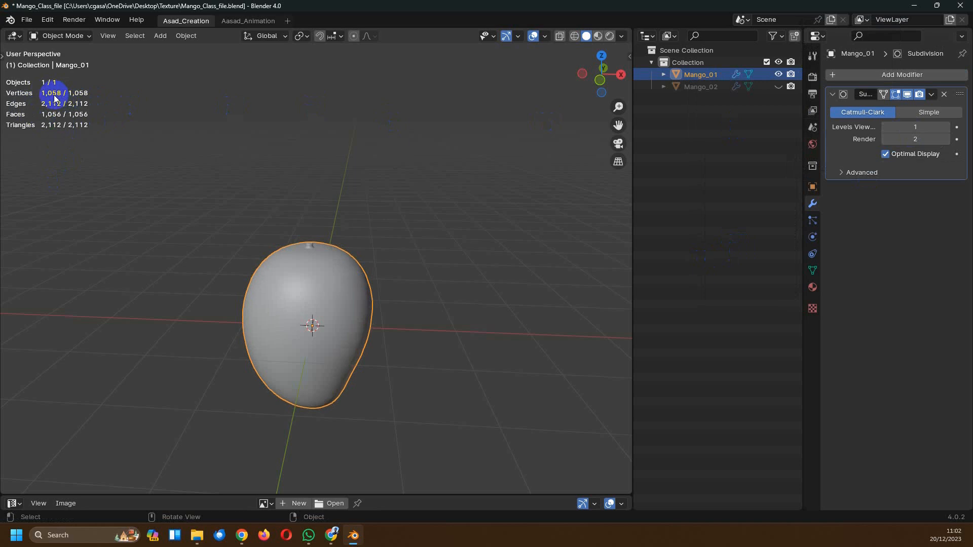
Set the new Subdivision modifier's viewport level to 0, 1 and finally 2 to compare the mesh statistics
{"action": "left_click", "coordinate": [885, 126]}
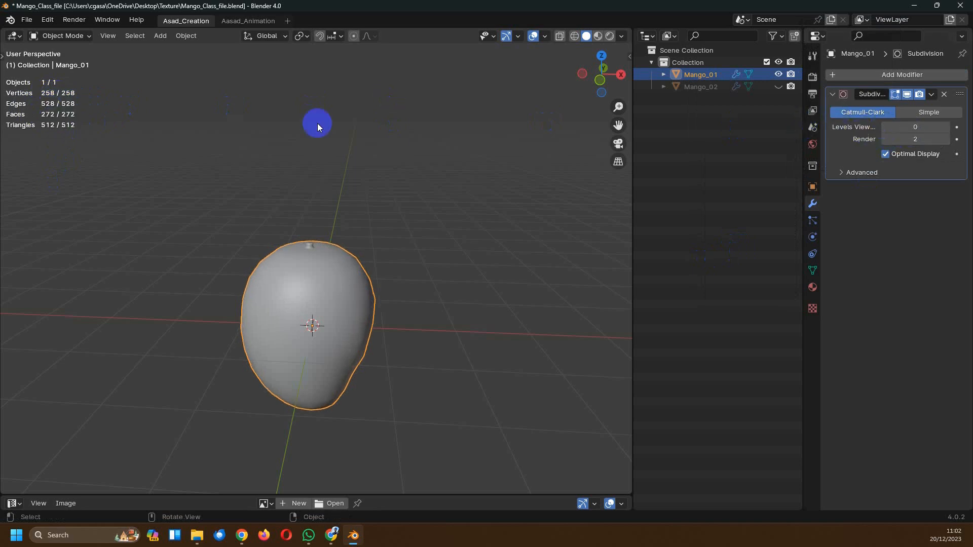
{"action": "left_click", "coordinate": [945, 127]}
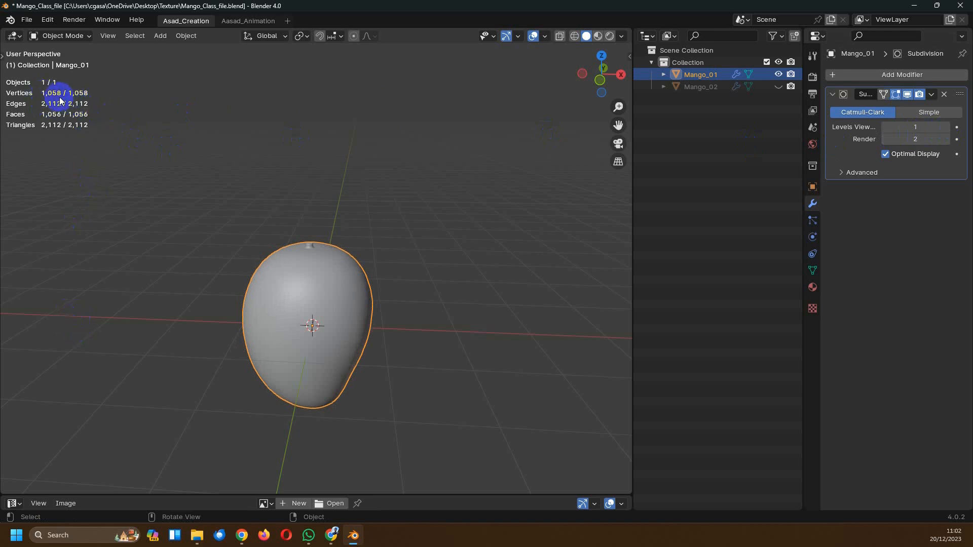
{"action": "left_click", "coordinate": [946, 126]}
Open the Windows Calculator and place its window clear of the mango model
{"action": "left_click", "coordinate": [17, 535]}
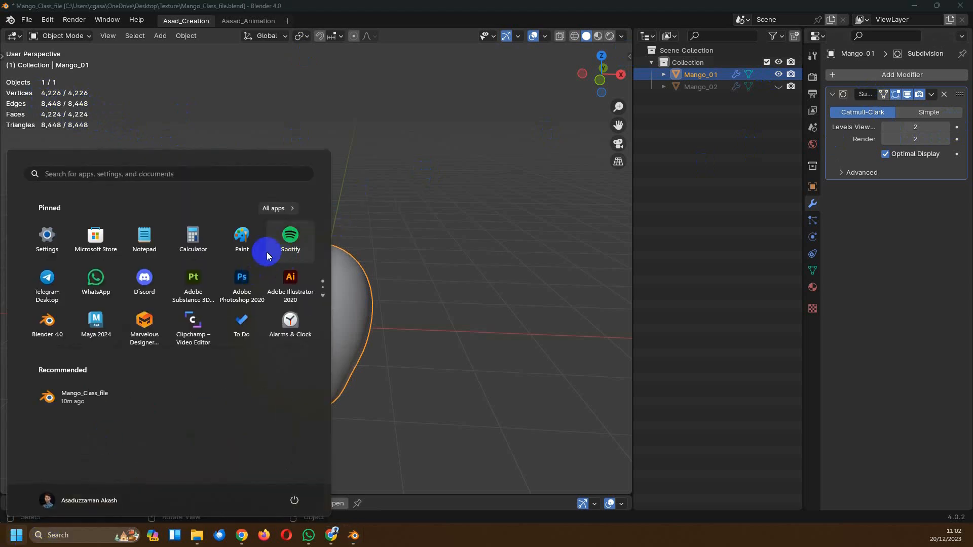
{"action": "left_click", "coordinate": [193, 234]}
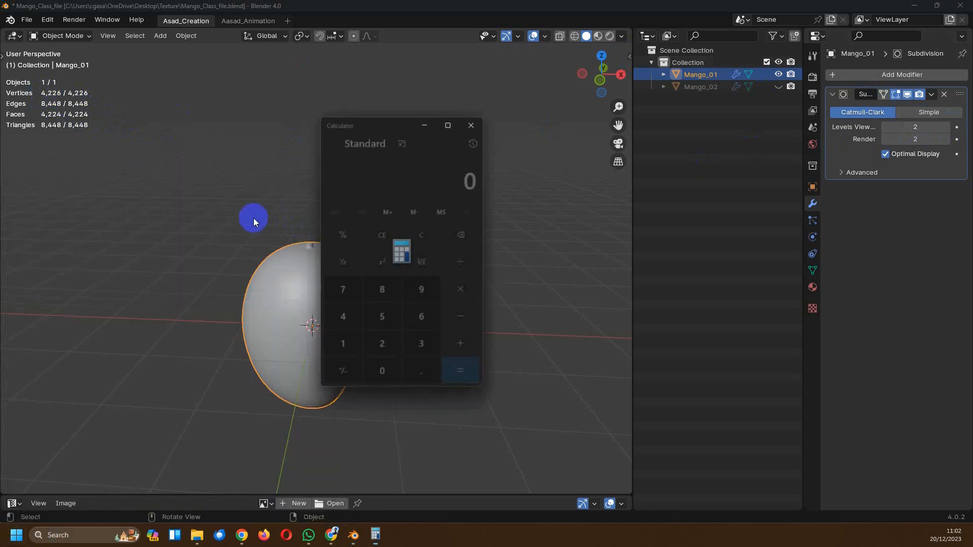
{"action": "left_click_drag", "start_coordinate": [394, 124], "coordinate": [548, 101]}
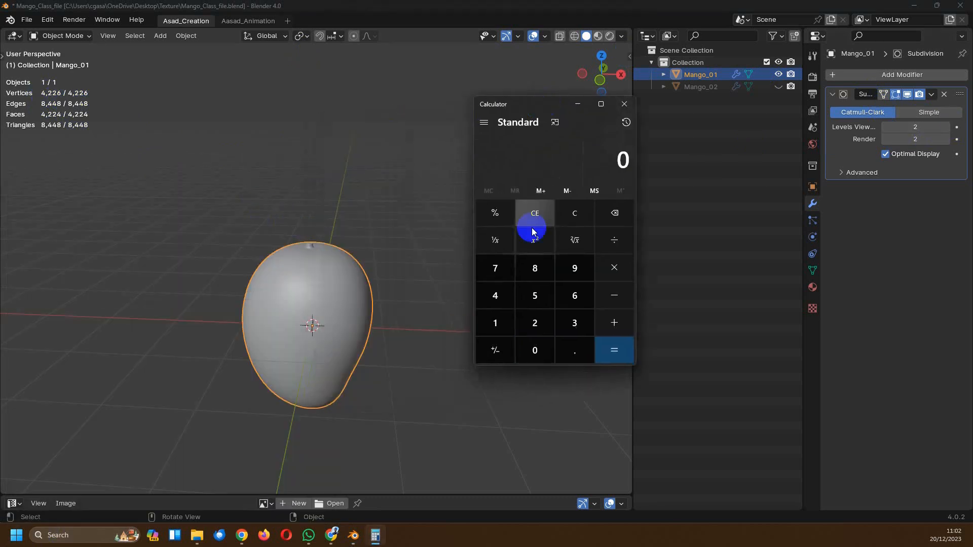
Calculate 258 × 2 in the Calculator, correcting the mistyped first number
{"action": "left_click", "coordinate": [535, 323]}
{"action": "left_click", "coordinate": [535, 268]}
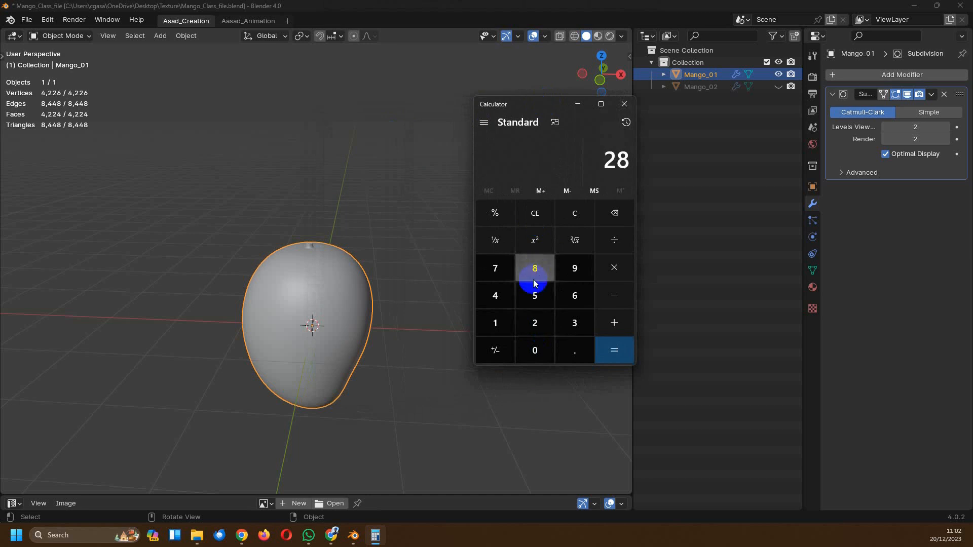
{"action": "left_click", "coordinate": [614, 213]}
{"action": "left_click", "coordinate": [533, 296]}
{"action": "left_click", "coordinate": [533, 268]}
{"action": "left_click", "coordinate": [615, 273]}
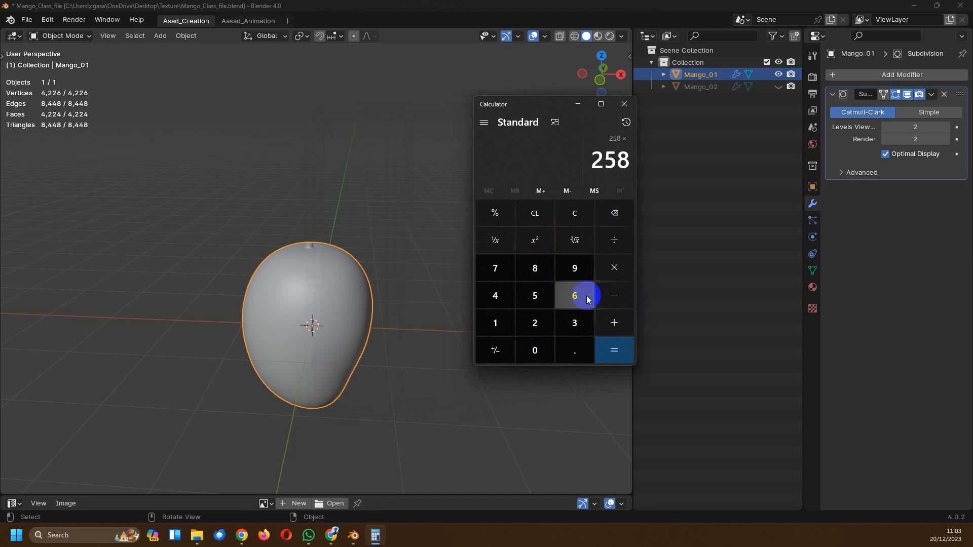
{"action": "left_click", "coordinate": [544, 323]}
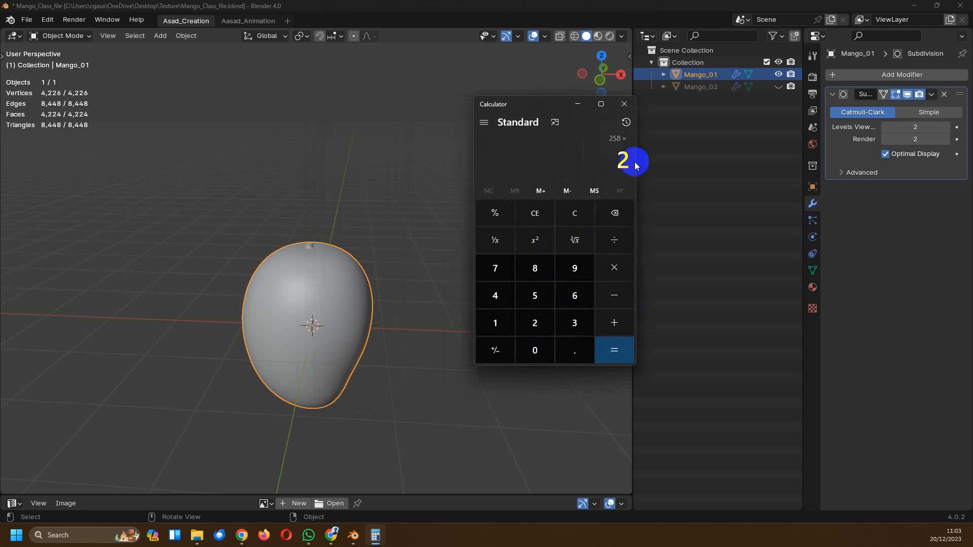
{"action": "left_click", "coordinate": [614, 354]}
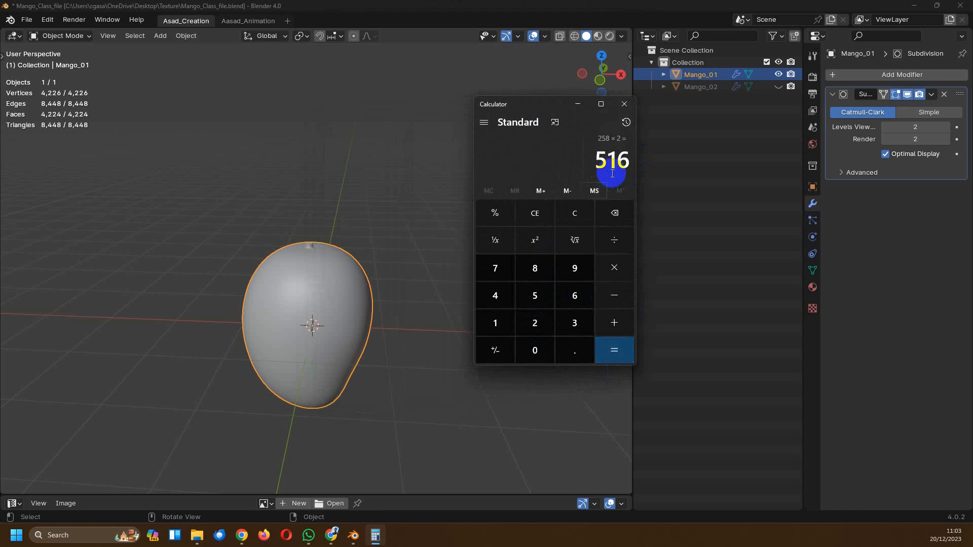
Clear the previous result and calculate 258 × 4 in the Calculator
{"action": "left_click", "coordinate": [617, 215]}
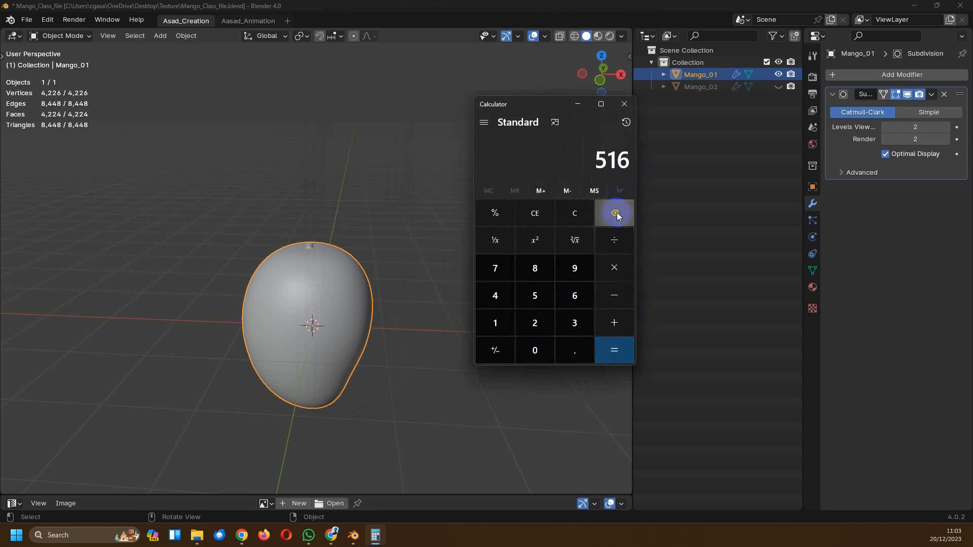
{"action": "left_click", "coordinate": [564, 302]}
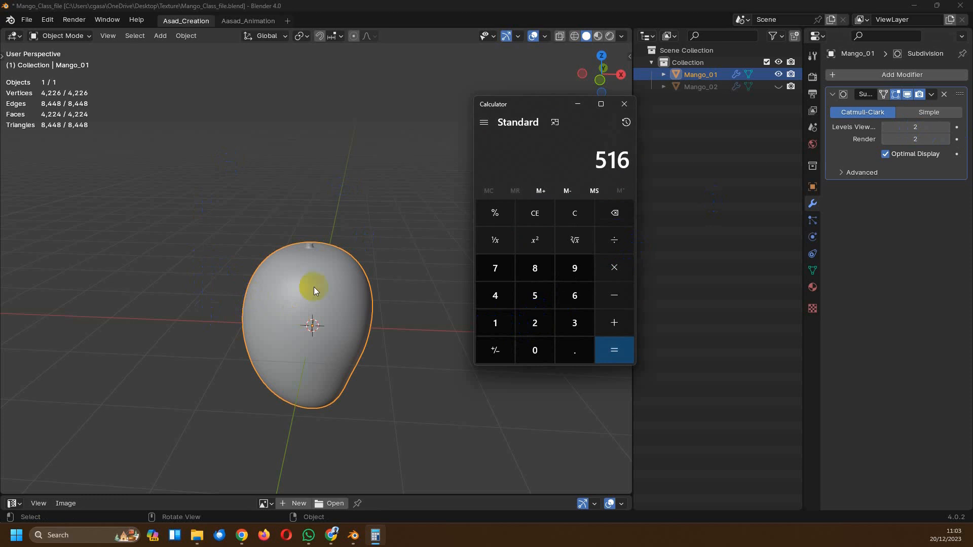
{"action": "left_click", "coordinate": [532, 212]}
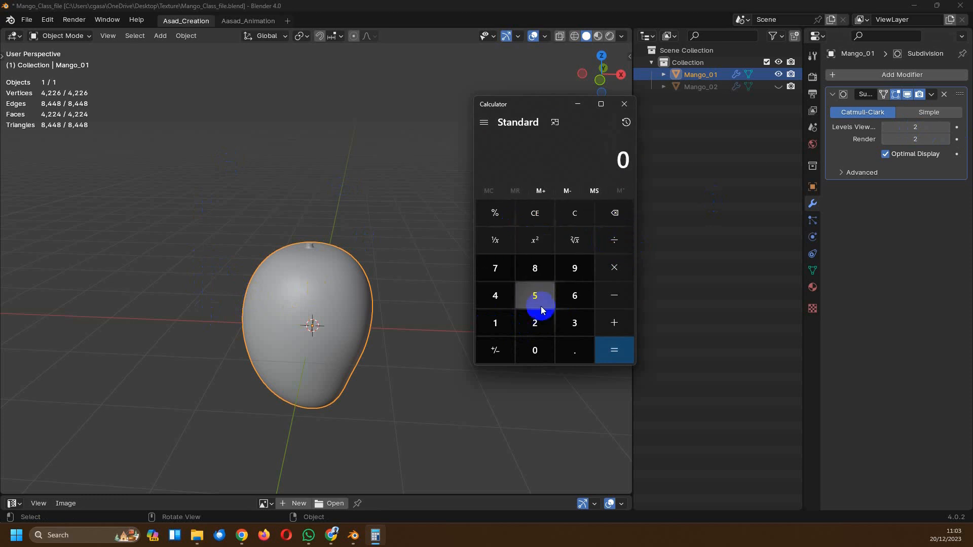
{"action": "left_click", "coordinate": [538, 324]}
{"action": "left_click", "coordinate": [538, 294]}
{"action": "left_click", "coordinate": [545, 269]}
{"action": "left_click", "coordinate": [614, 265]}
{"action": "left_click", "coordinate": [541, 323]}
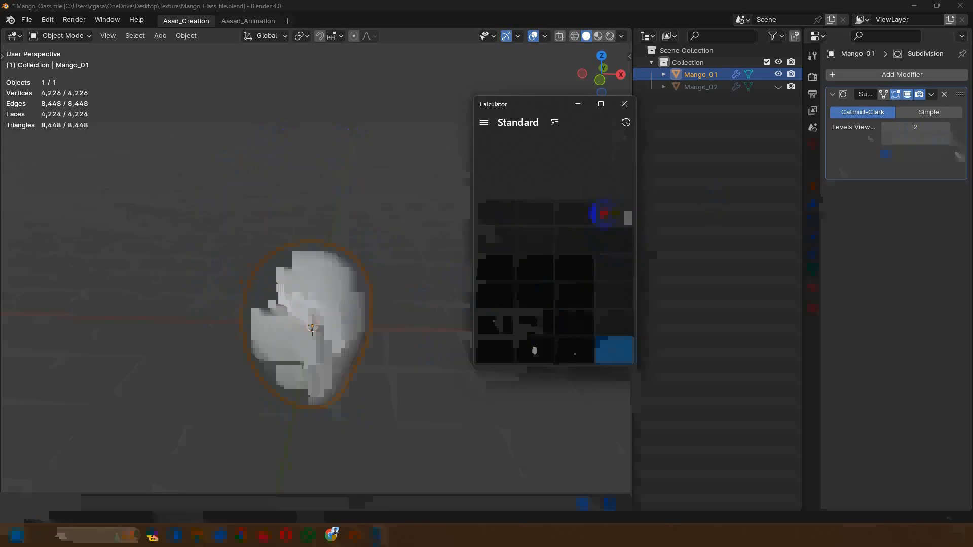
{"action": "left_click", "coordinate": [496, 289]}
{"action": "left_click", "coordinate": [615, 348]}
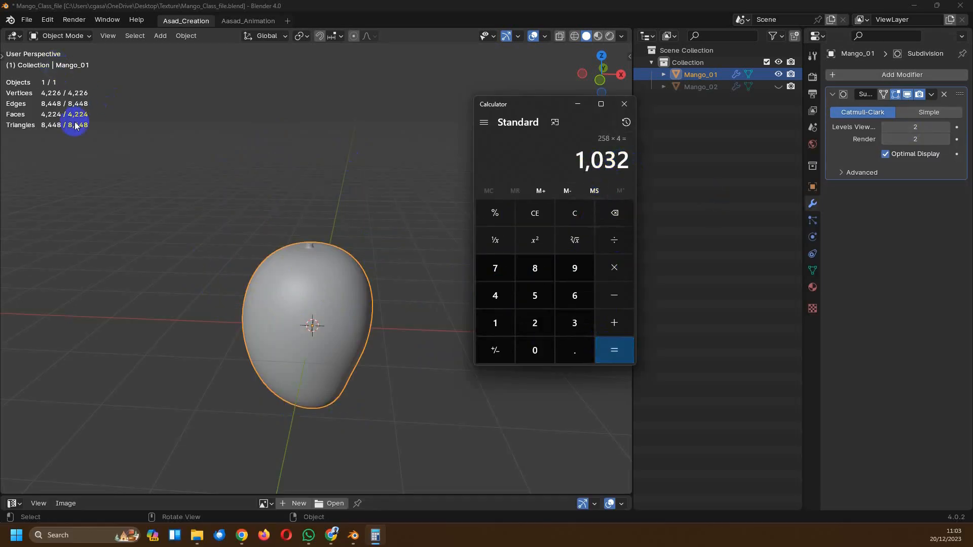
Set Mango_01's Subdivision viewport level to 1 and enter Edit Mode with the mango seen from above
{"action": "scroll", "coordinate": [332, 235], "scroll_direction": "up", "scroll_amount": 4}
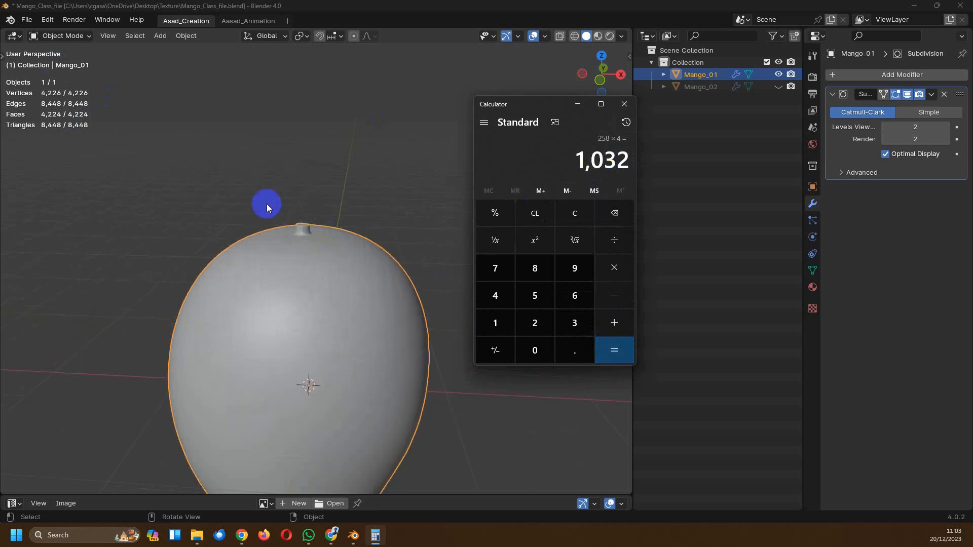
{"action": "left_click", "coordinate": [885, 127]}
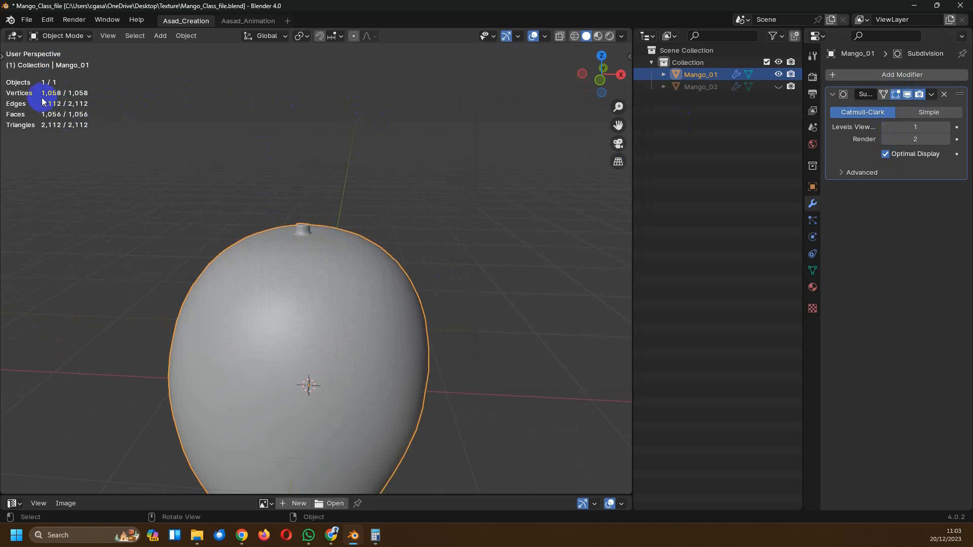
{"action": "middle_click_drag", "start_coordinate": [345, 223], "coordinate": [297, 267]}
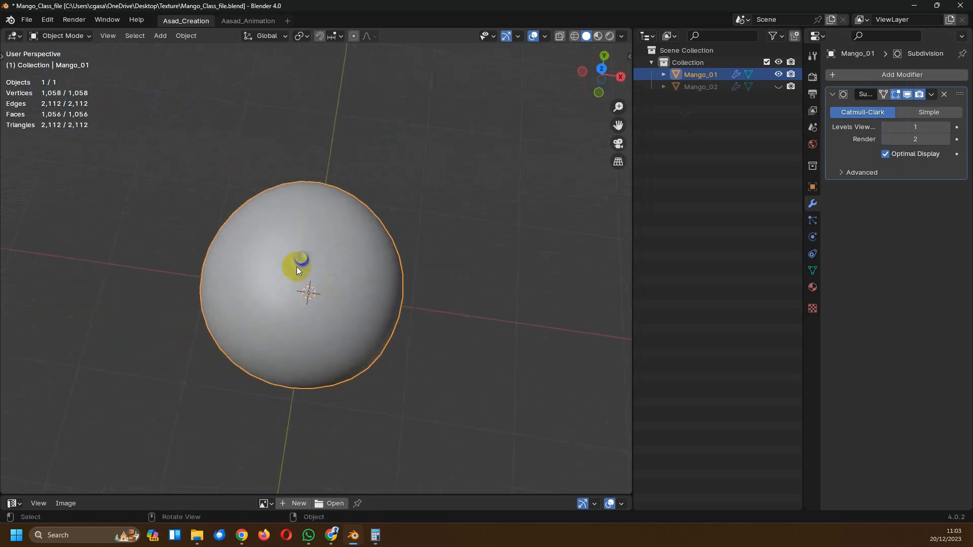
{"action": "scroll", "coordinate": [297, 268], "scroll_direction": "up", "scroll_amount": 3}
{"action": "key", "text": "Tab"}
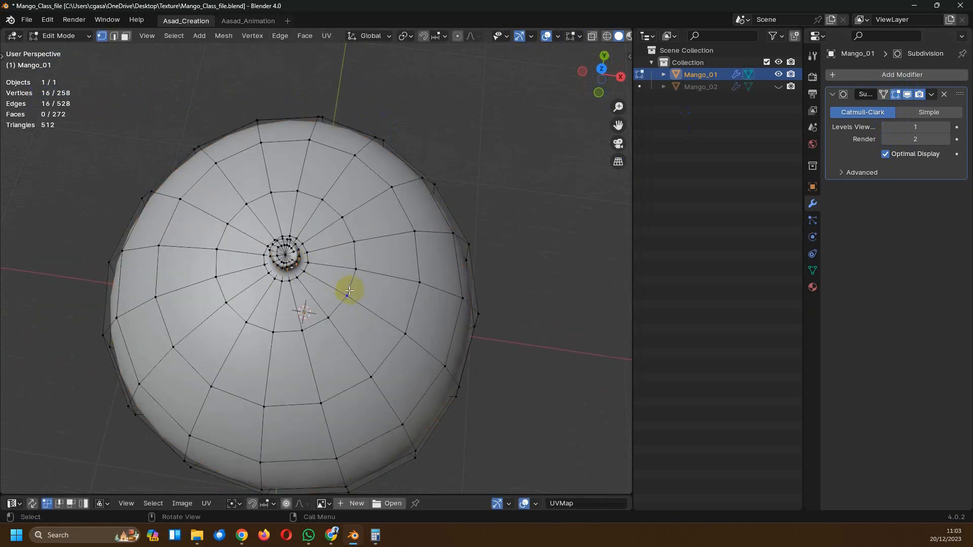
Turn on the Subdivision modifier's On Cage display and inspect the edit mesh around the mango's stem
{"action": "scroll", "coordinate": [351, 287], "scroll_direction": "up", "scroll_amount": 5}
{"action": "scroll", "coordinate": [386, 239], "scroll_direction": "up", "scroll_amount": 3}
{"action": "middle_click_drag", "start_coordinate": [323, 272], "coordinate": [373, 243]}
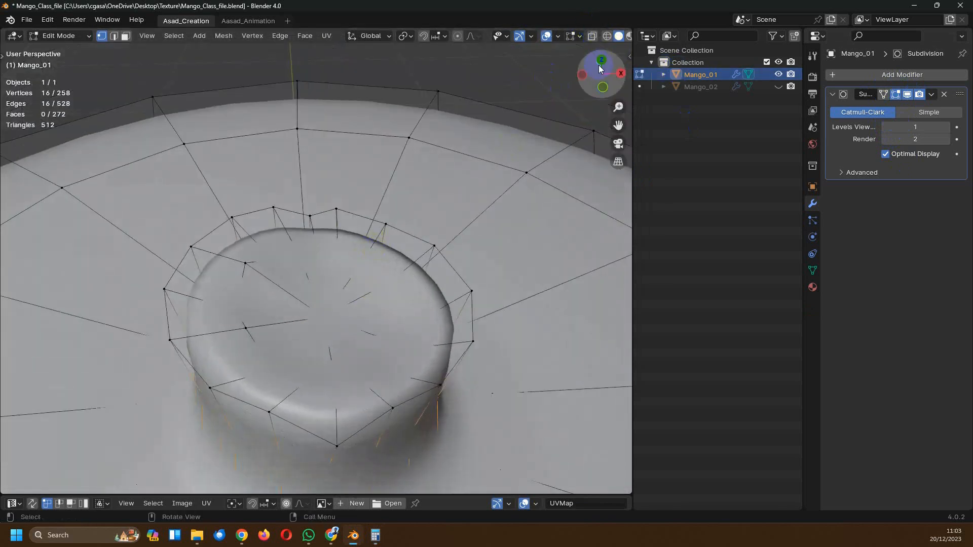
{"action": "left_click", "coordinate": [883, 94]}
{"action": "middle_click_drag", "start_coordinate": [340, 287], "coordinate": [292, 282]}
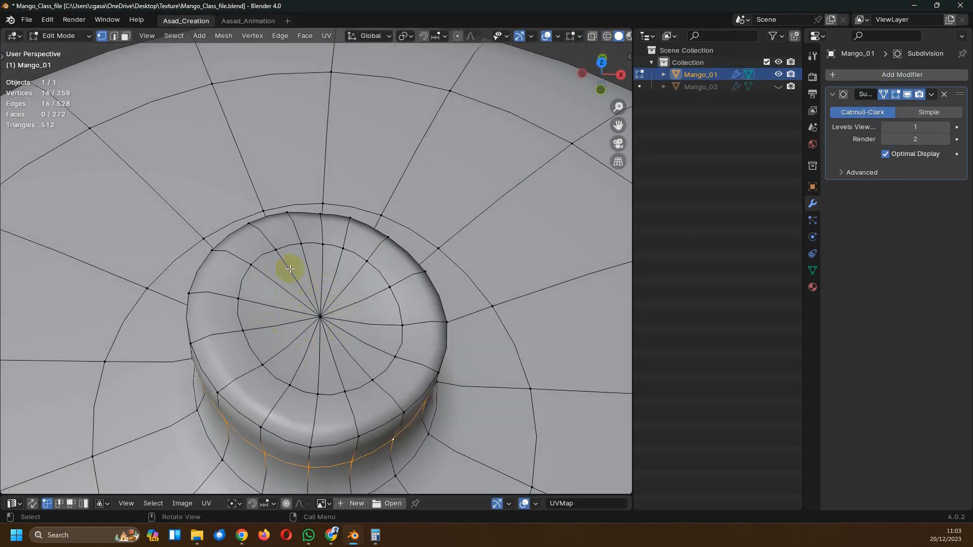
{"action": "scroll", "coordinate": [317, 295], "scroll_direction": "down", "scroll_amount": 3}
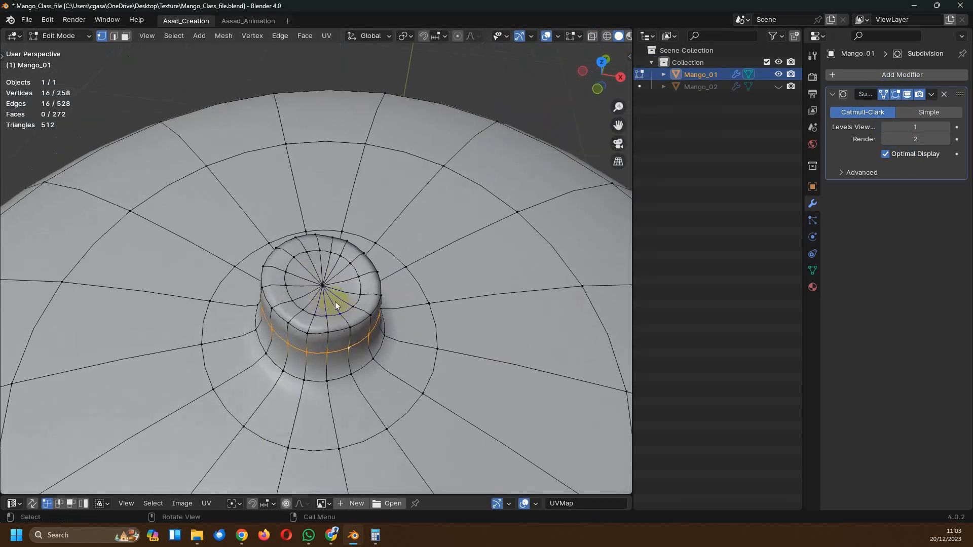
Apply Mango_01's Subdivision modifier in Object Mode and return to Edit Mode to view the stem's tip
{"action": "key", "text": "Tab"}
{"action": "left_click", "coordinate": [931, 94]}
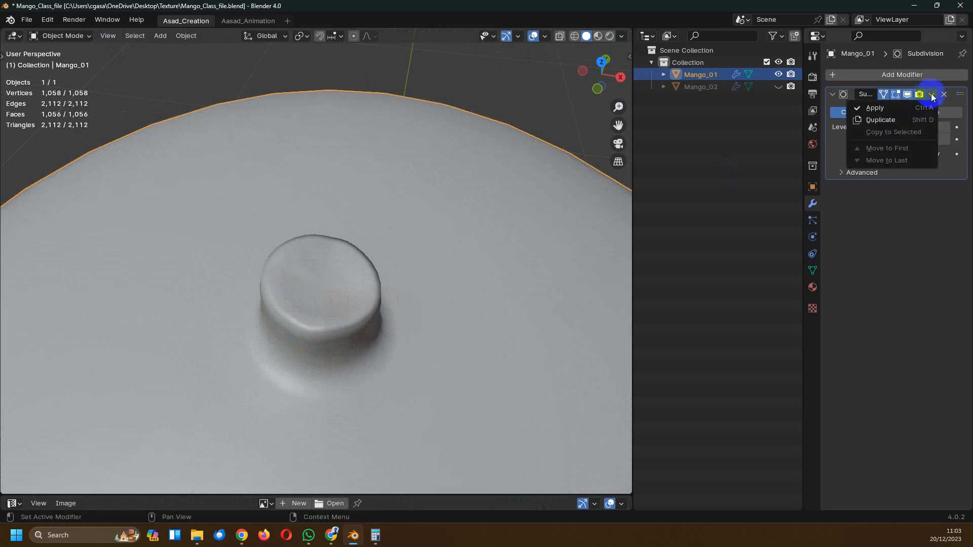
{"action": "left_click", "coordinate": [874, 108]}
{"action": "key", "text": "Tab"}
{"action": "middle_click_drag", "start_coordinate": [358, 282], "coordinate": [347, 301]}
{"action": "scroll", "coordinate": [308, 313], "scroll_direction": "up", "scroll_amount": 3}
{"action": "scroll", "coordinate": [308, 314], "scroll_direction": "up", "scroll_amount": 1}
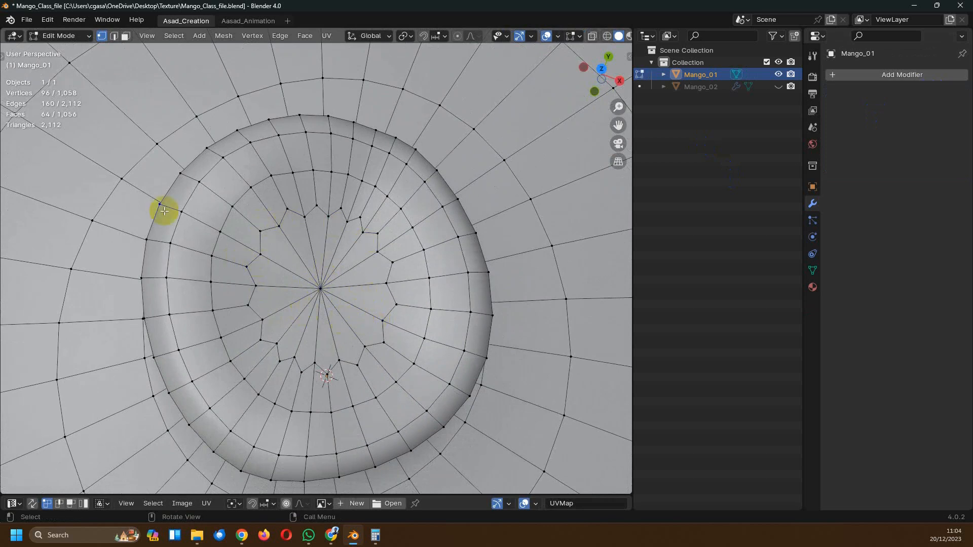
Select one wedge-shaped face at the centre of the stem's tip and reselect its outline by individual edges
{"action": "left_click", "coordinate": [122, 36]}
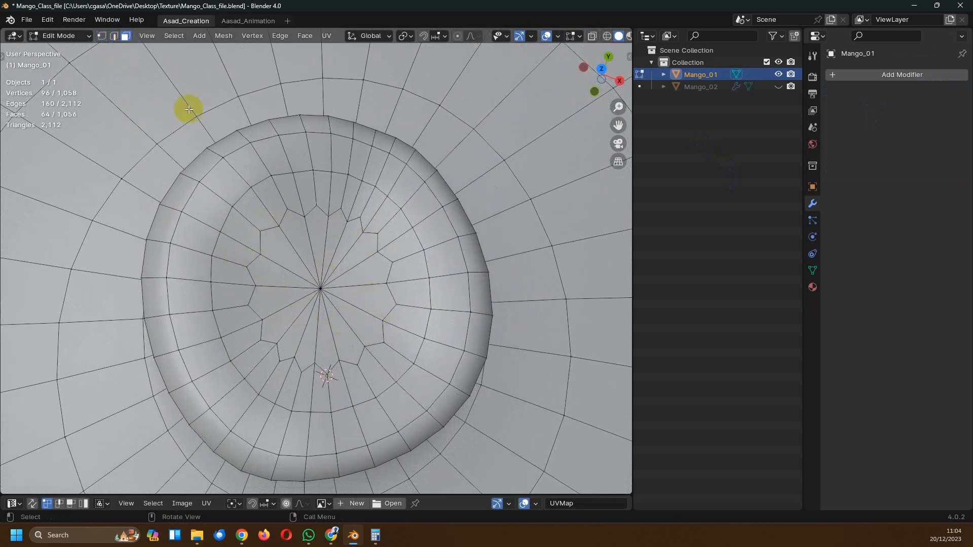
{"action": "left_click", "coordinate": [296, 231]}
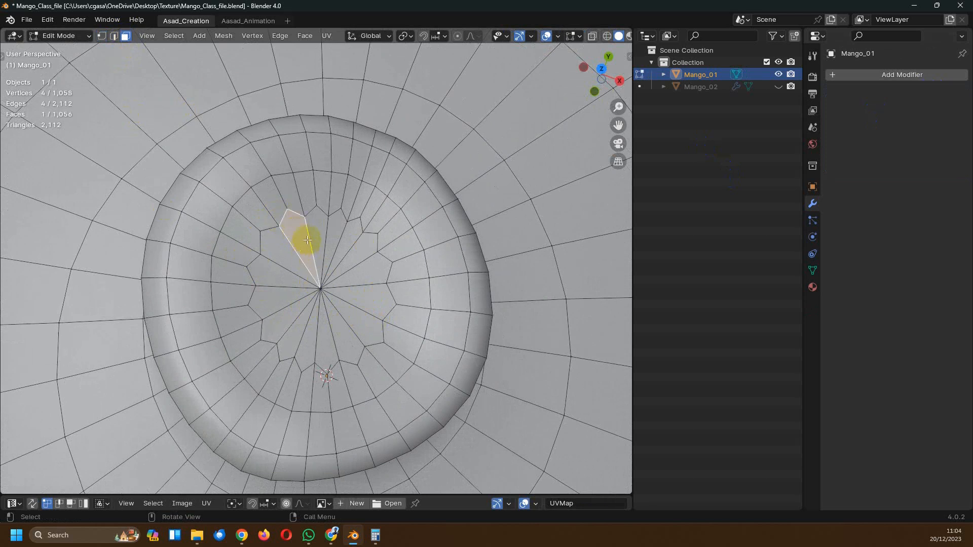
{"action": "left_click", "coordinate": [113, 36]}
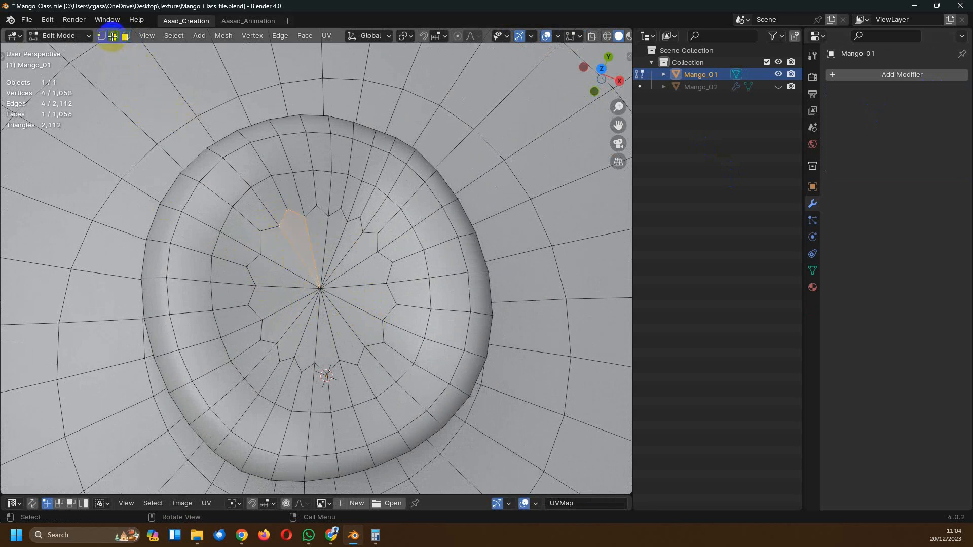
{"action": "left_click", "coordinate": [296, 211], "text": "shift"}
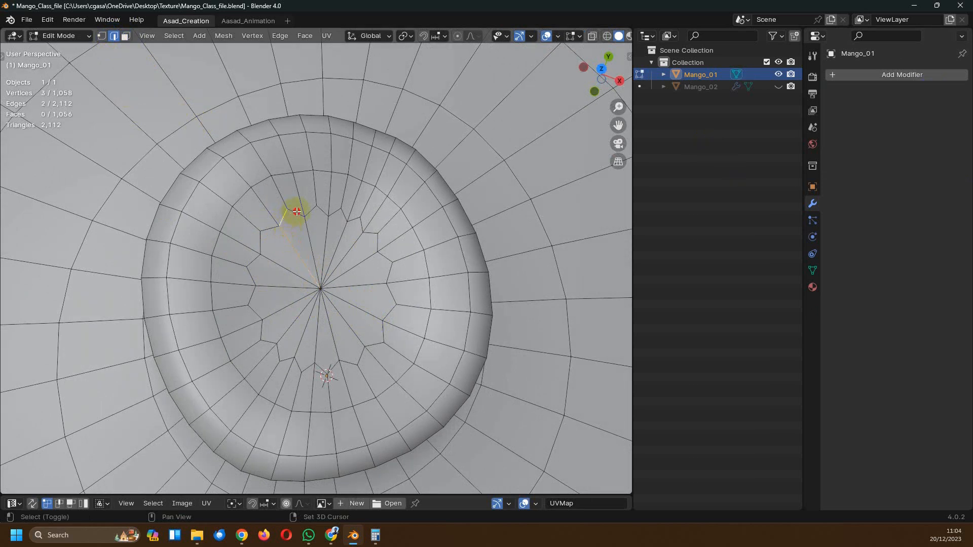
{"action": "left_click", "coordinate": [306, 232], "text": "shift"}
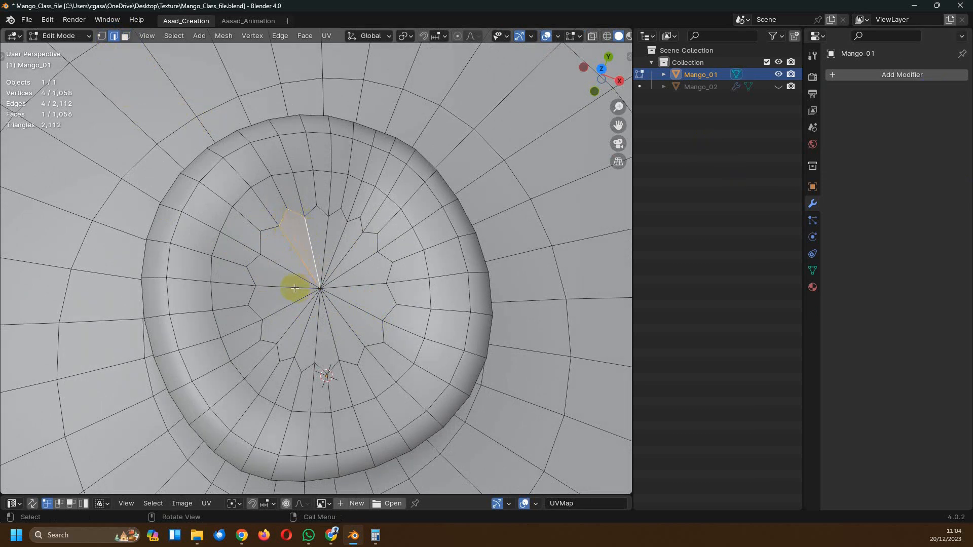
Switch to vertex selection and pick the wedge face's corner vertices one by one, including the stem tip's central vertex
{"action": "left_click", "coordinate": [102, 36]}
{"action": "left_click", "coordinate": [282, 227]}
{"action": "left_click", "coordinate": [291, 214]}
{"action": "left_click", "coordinate": [303, 223]}
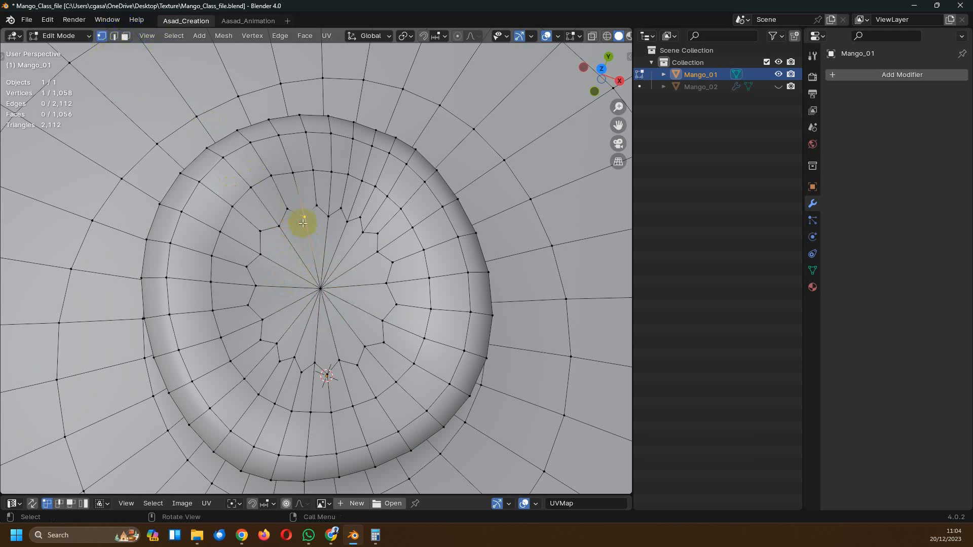
{"action": "left_click", "coordinate": [315, 278]}
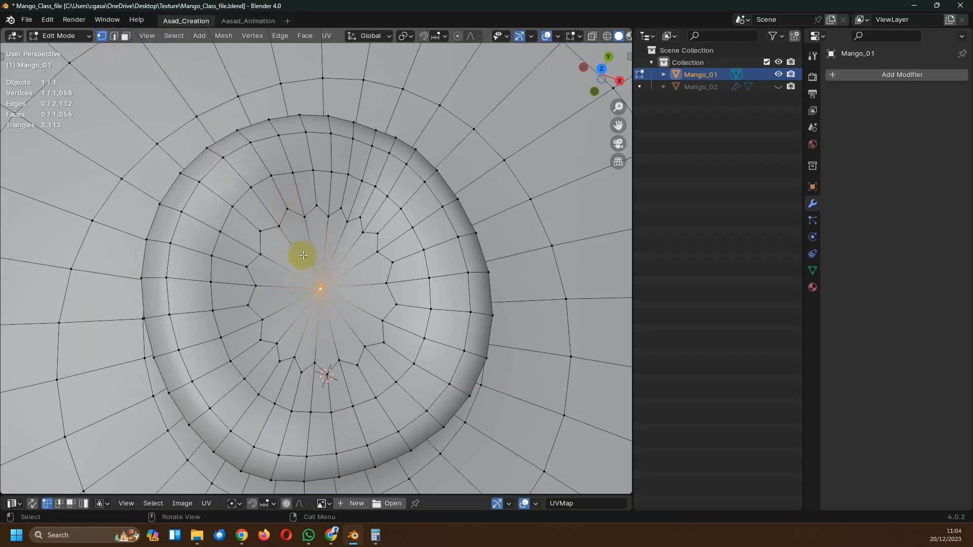
{"action": "scroll", "coordinate": [302, 254], "scroll_direction": "down", "scroll_amount": 2}
{"action": "middle_click_drag", "start_coordinate": [304, 254], "coordinate": [314, 239]}
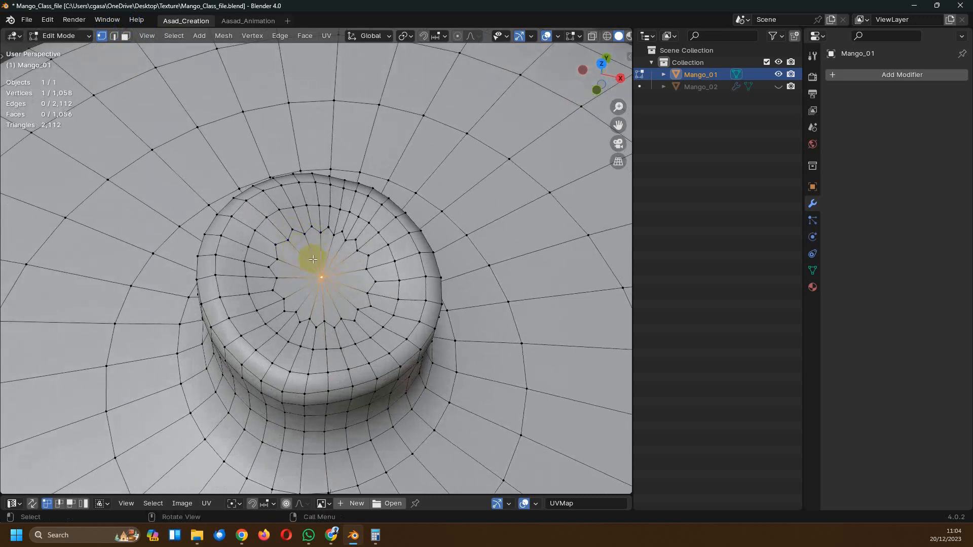
{"action": "left_click", "coordinate": [304, 235]}
{"action": "left_click", "coordinate": [330, 258], "text": "ctrl"}
{"action": "key", "text": "2"}
Undo the mesh selections and the application of the Subdivision modifier on Mango_01
{"action": "key", "text": "ctrl+z"}
{"action": "key", "text": "ctrl+z"}
{"action": "key", "text": "ctrl+z"}
{"action": "key", "text": "ctrl+z"}
{"action": "key", "text": "ctrl+z"}
{"action": "key", "text": "ctrl+z"}
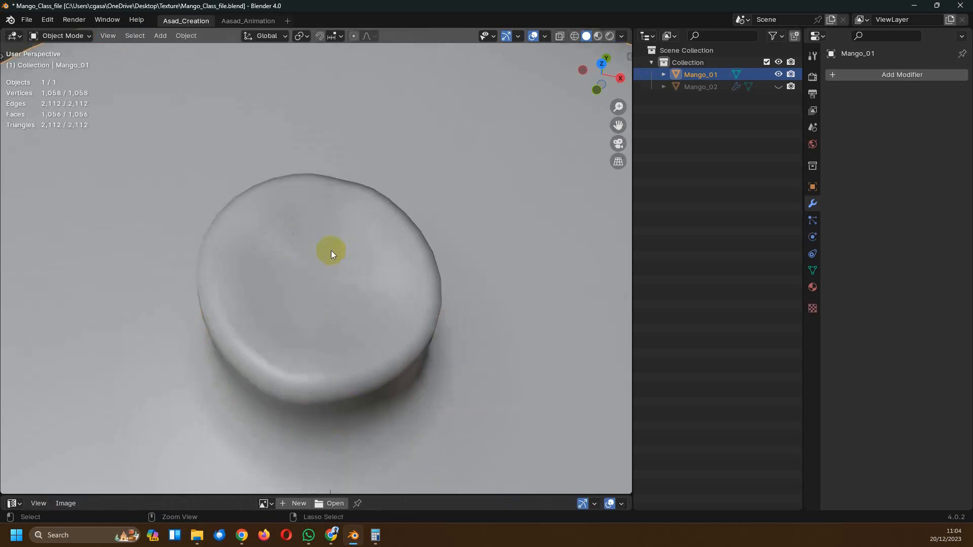
{"action": "key", "text": "ctrl+1"}
Examine the stem's original mesh and its vertex statistics in Edit Mode, and return to Object Mode
{"action": "scroll", "coordinate": [321, 284], "scroll_direction": "down", "scroll_amount": 4}
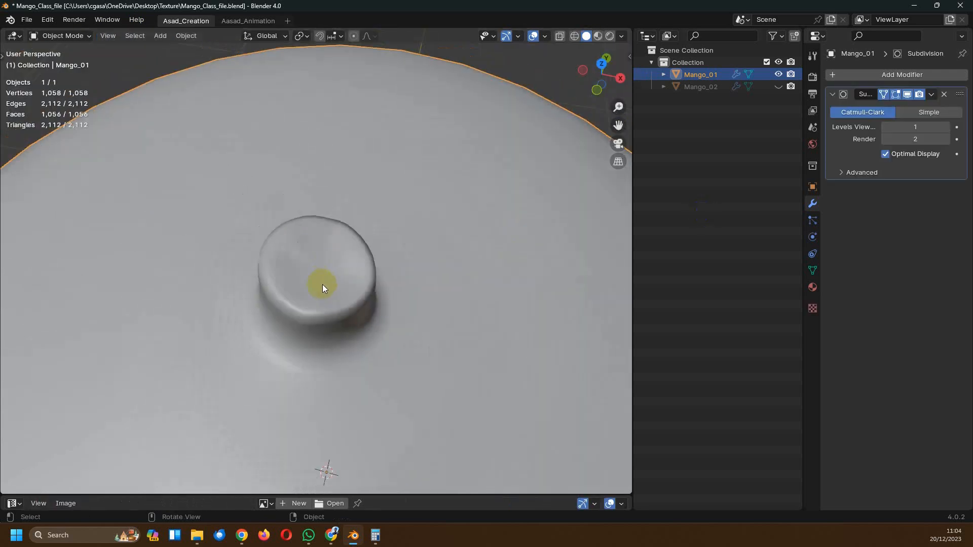
{"action": "key", "text": "Tab"}
{"action": "scroll", "coordinate": [322, 284], "scroll_direction": "up", "scroll_amount": 3}
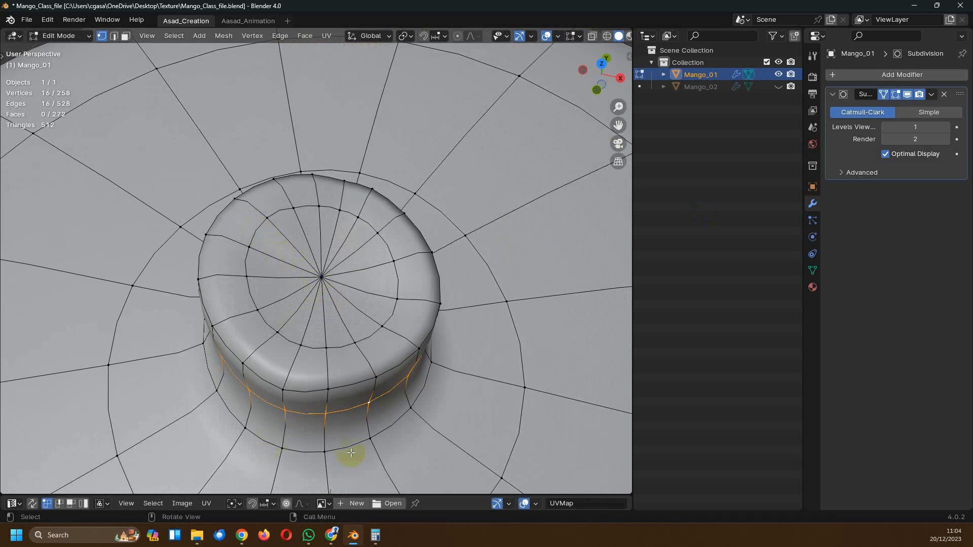
{"action": "scroll", "coordinate": [264, 233], "scroll_direction": "down", "scroll_amount": 4}
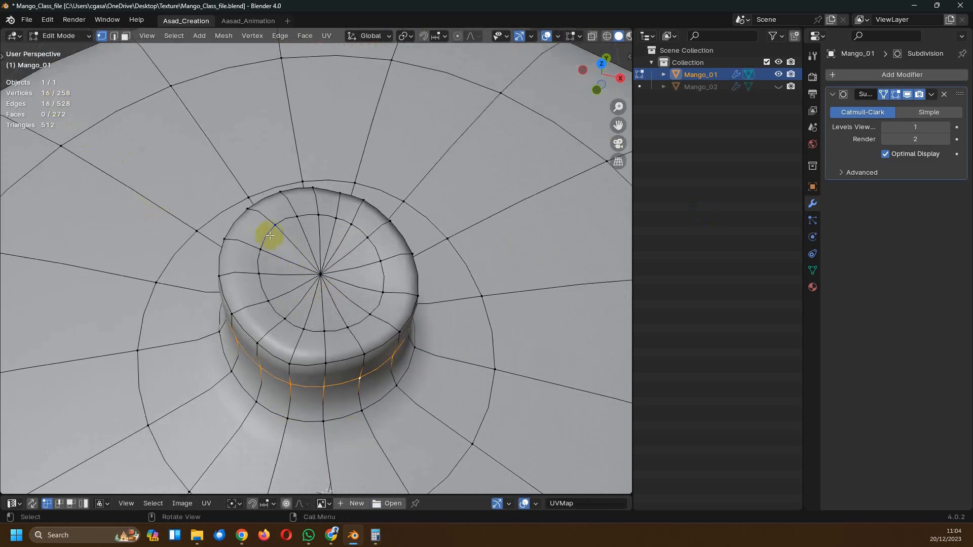
{"action": "key", "text": "Tab"}
Compare the vertex count with the Calculator result, set the Subdivision viewport level to 2, and bring the Calculator back up
{"action": "left_click", "coordinate": [50, 101]}
{"action": "left_click", "coordinate": [375, 535]}
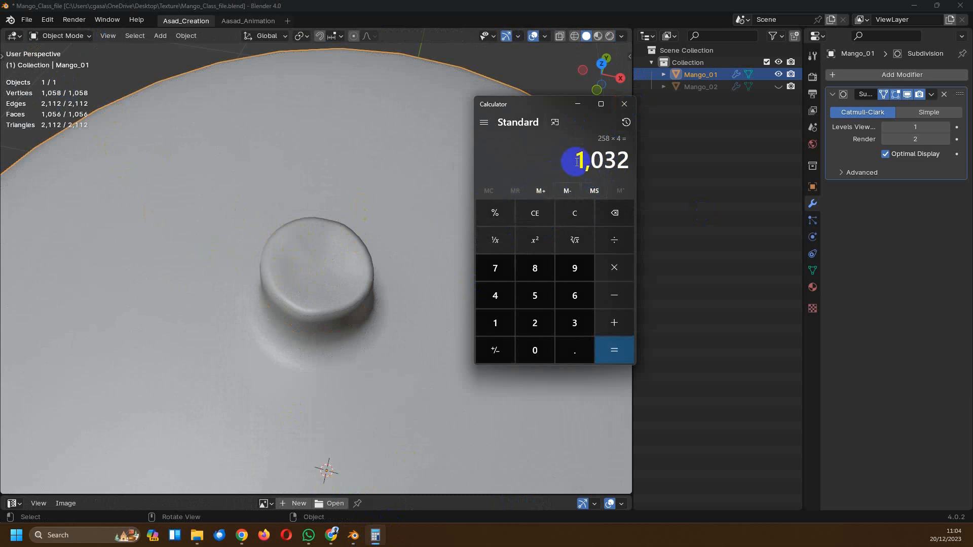
{"action": "left_click", "coordinate": [947, 128]}
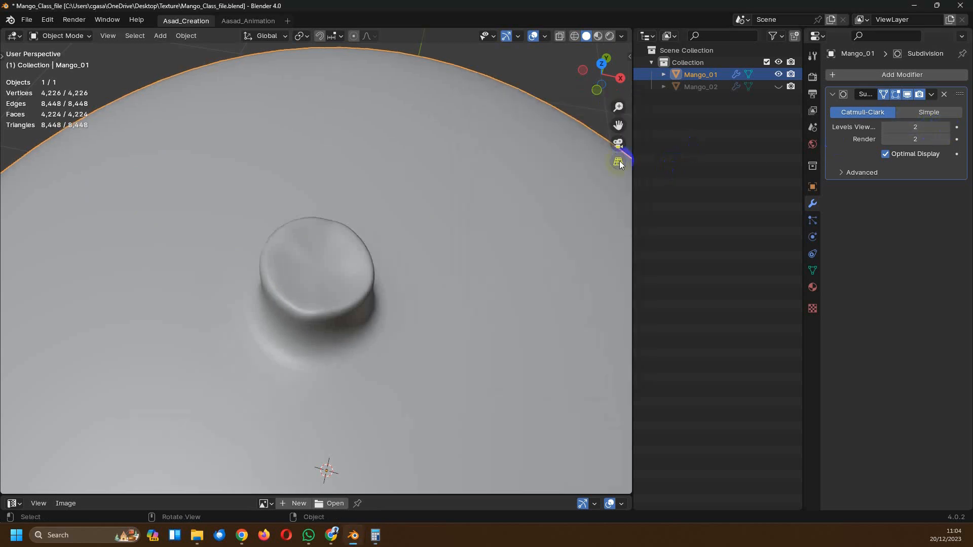
{"action": "left_click", "coordinate": [375, 538]}
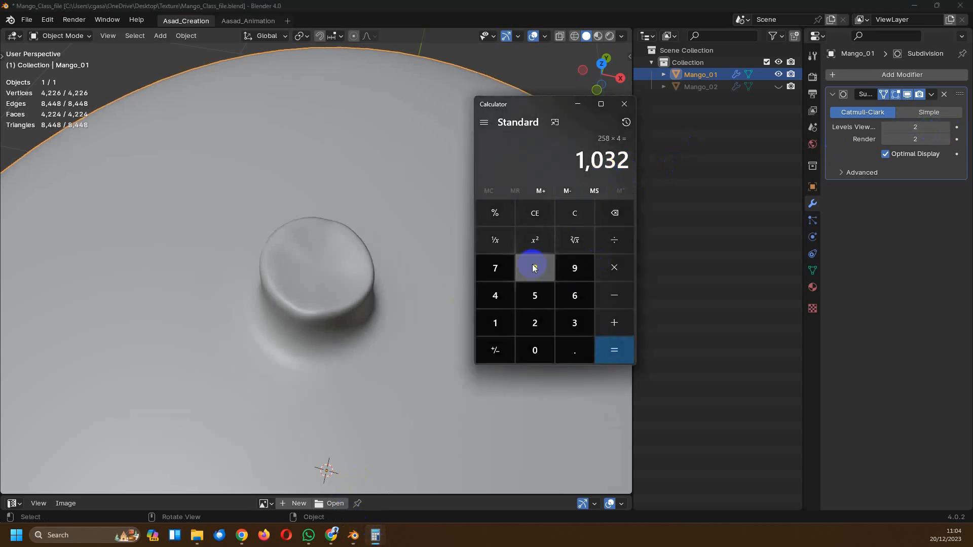
Clear the Calculator and calculate 285 × 8
{"action": "left_click", "coordinate": [532, 216]}
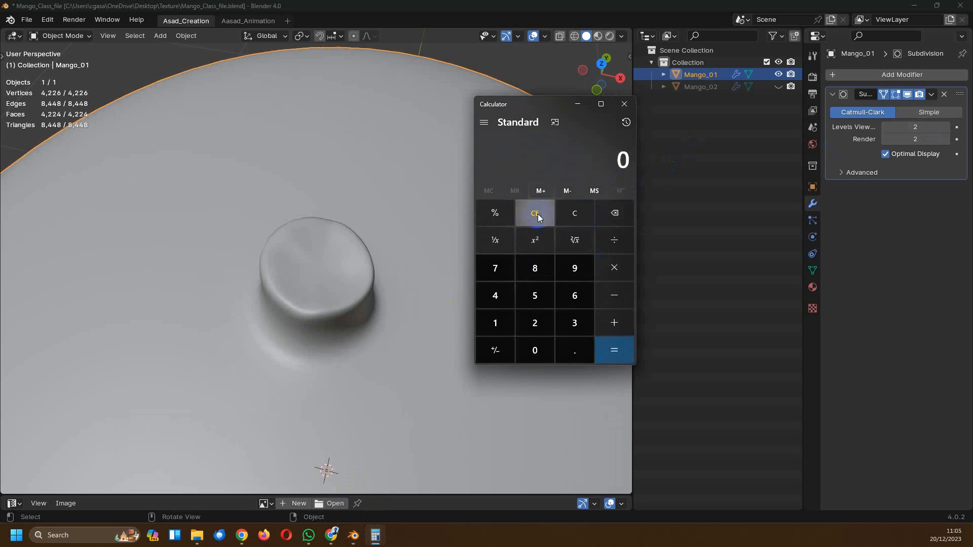
{"action": "left_click", "coordinate": [536, 322]}
{"action": "left_click", "coordinate": [537, 267]}
{"action": "left_click", "coordinate": [537, 294]}
{"action": "left_click", "coordinate": [612, 270]}
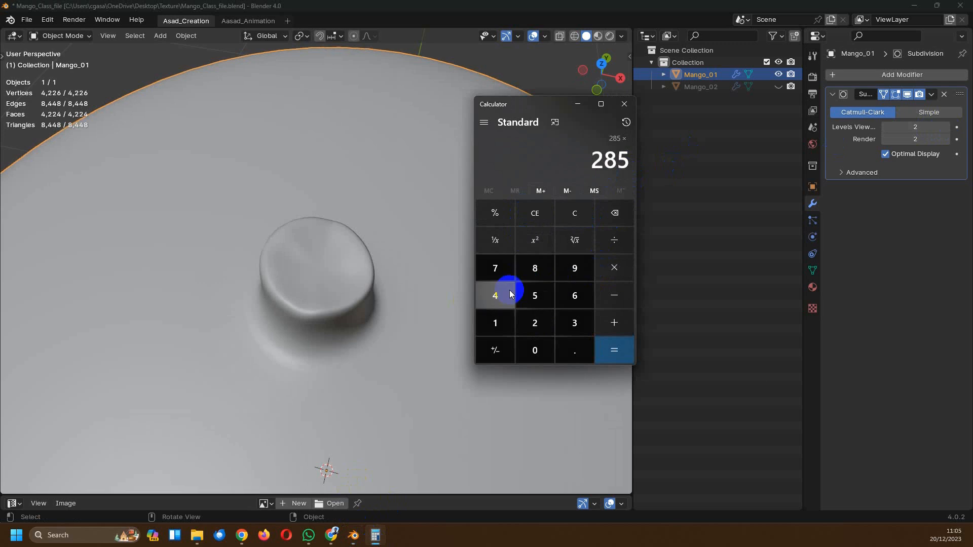
{"action": "left_click", "coordinate": [542, 273]}
{"action": "left_click", "coordinate": [623, 350]}
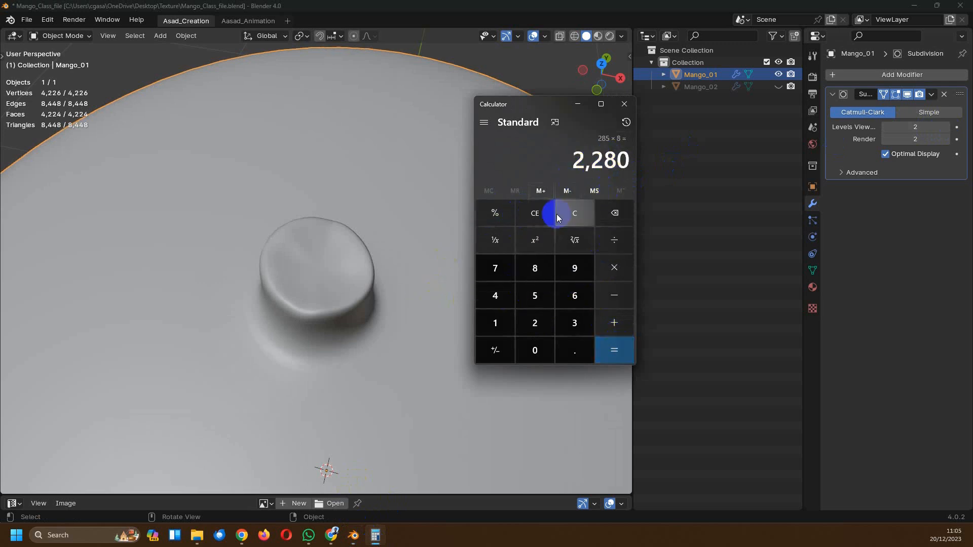
Clear the Calculator and calculate 258 × 16 for comparison with the level 2 vertex count
{"action": "left_click", "coordinate": [533, 215]}
{"action": "left_click", "coordinate": [551, 319]}
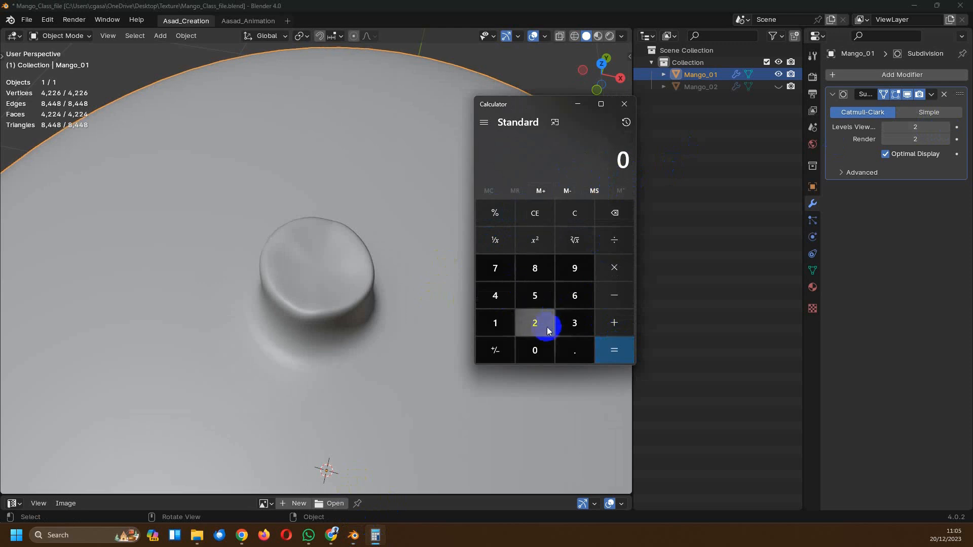
{"action": "left_click", "coordinate": [539, 299]}
{"action": "left_click", "coordinate": [540, 268]}
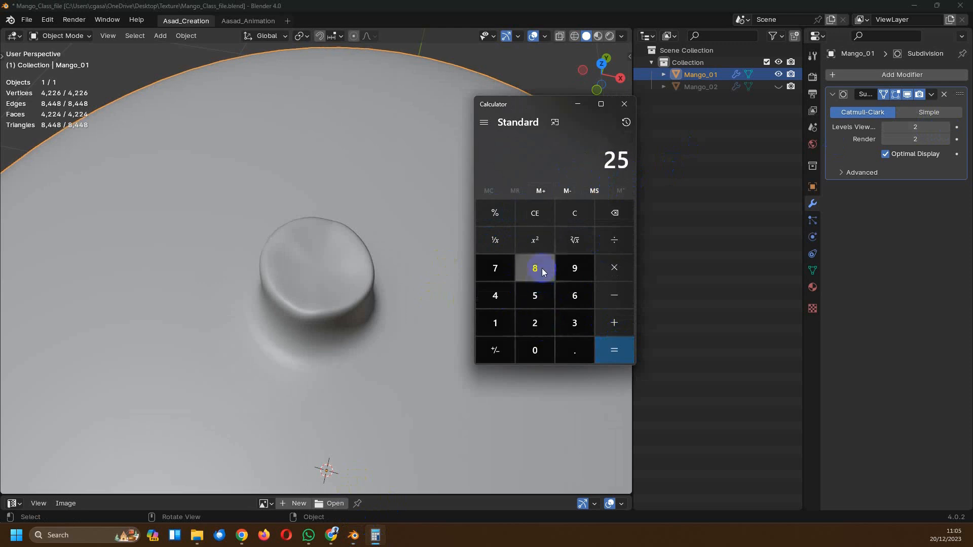
{"action": "left_click", "coordinate": [622, 262]}
{"action": "left_click", "coordinate": [501, 320]}
{"action": "left_click", "coordinate": [573, 297]}
{"action": "left_click", "coordinate": [623, 354]}
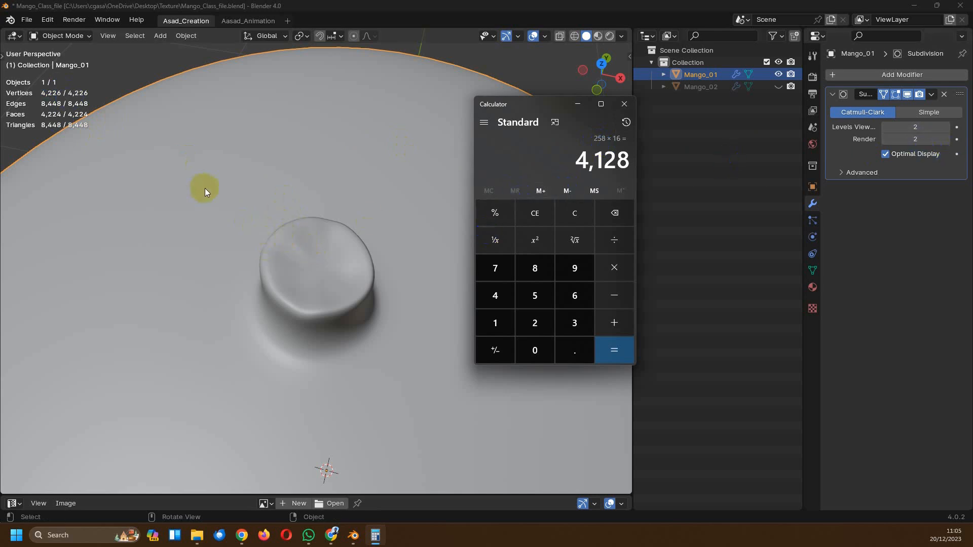
Close the Calculator, examine the smoothed mango and its stem from several angles, and deselect the model
{"action": "left_click", "coordinate": [624, 104]}
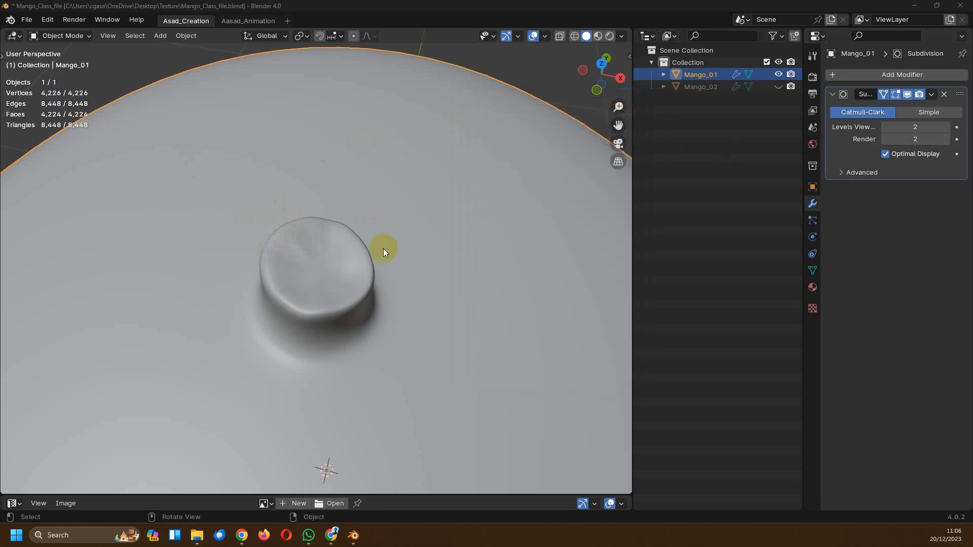
{"action": "scroll", "coordinate": [436, 226], "scroll_direction": "down", "scroll_amount": 5}
{"action": "mouse_move", "coordinate": [436, 225]}
{"action": "middle_mouse_down"}
{"action": "mouse_move", "coordinate": [398, 220]}
{"action": "mouse_move", "coordinate": [434, 223]}
{"action": "middle_mouse_up"}
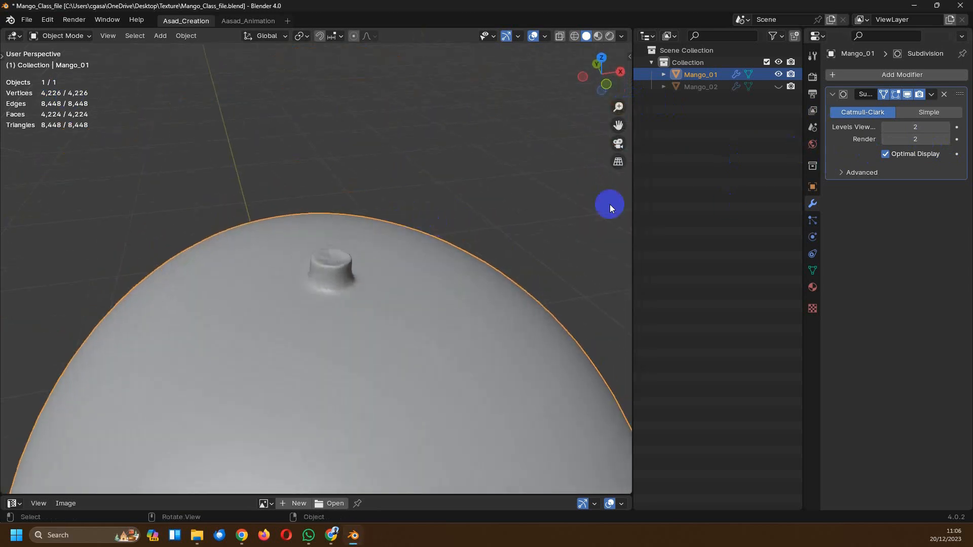
{"action": "scroll", "coordinate": [332, 297], "scroll_direction": "down", "scroll_amount": 2}
{"action": "middle_click_drag", "start_coordinate": [332, 297], "coordinate": [288, 214]}
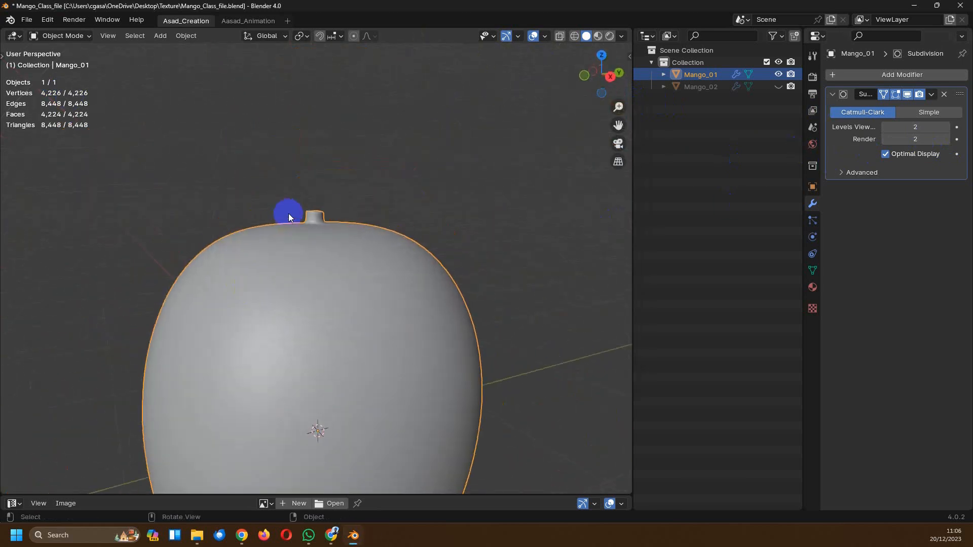
{"action": "scroll", "coordinate": [319, 261], "scroll_direction": "down", "scroll_amount": 4}
{"action": "scroll", "coordinate": [319, 264], "scroll_direction": "down", "scroll_amount": 3}
{"action": "middle_click_drag", "start_coordinate": [392, 226], "coordinate": [306, 260]}
{"action": "scroll", "coordinate": [305, 261], "scroll_direction": "up", "scroll_amount": 5}
{"action": "scroll", "coordinate": [315, 246], "scroll_direction": "up", "scroll_amount": 3}
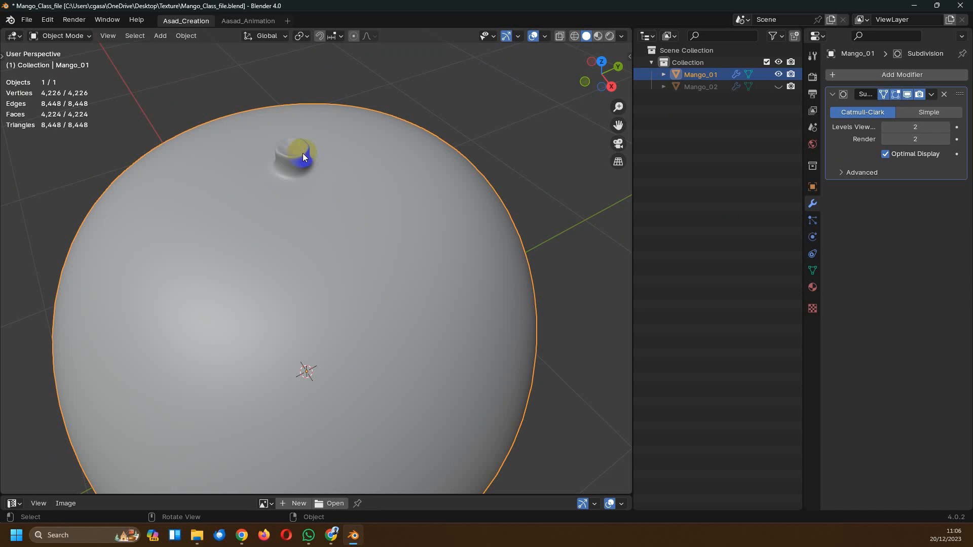
{"action": "scroll", "coordinate": [300, 161], "scroll_direction": "down", "scroll_amount": 4}
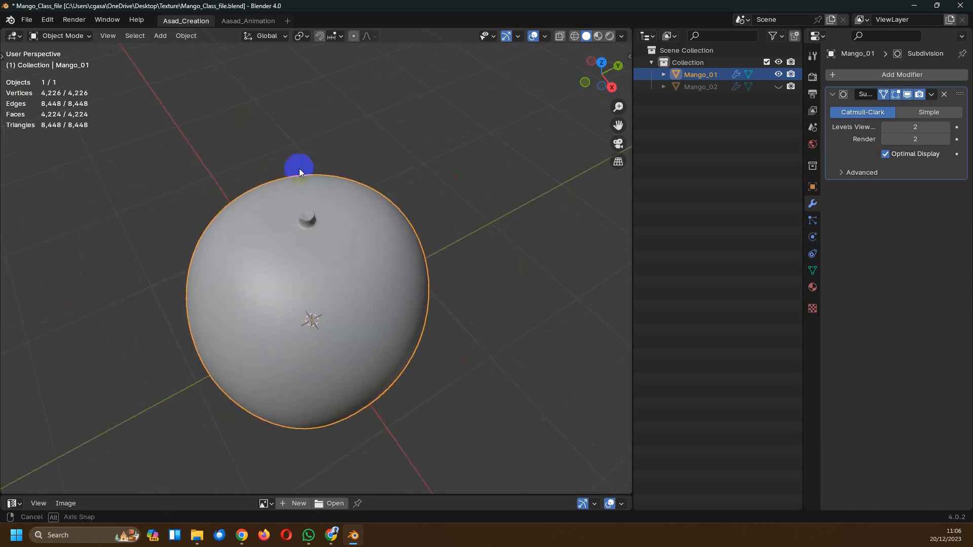
{"action": "middle_click_drag", "start_coordinate": [299, 168], "coordinate": [305, 193]}
{"action": "scroll", "coordinate": [316, 247], "scroll_direction": "up", "scroll_amount": 4}
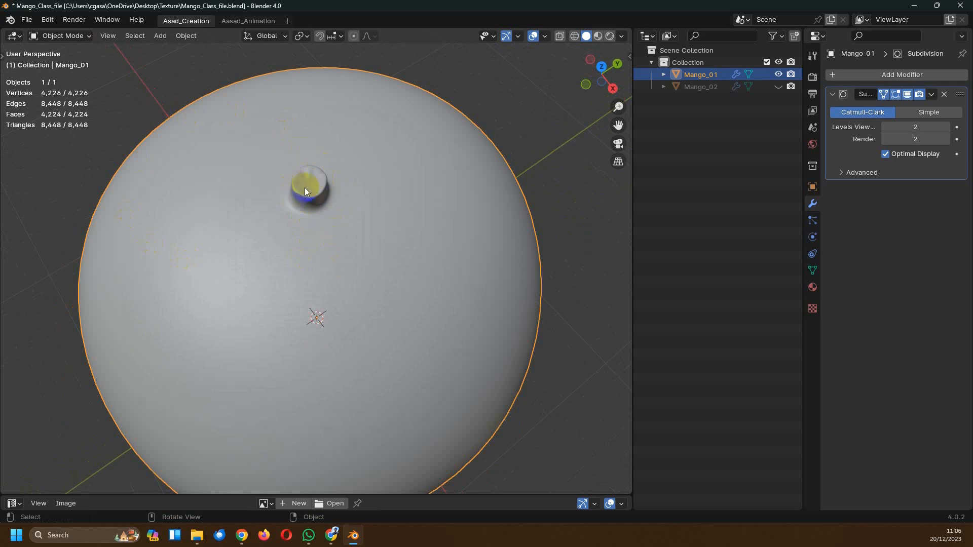
{"action": "middle_click_drag", "start_coordinate": [310, 192], "coordinate": [518, 204]}
{"action": "left_click", "coordinate": [451, 235]}
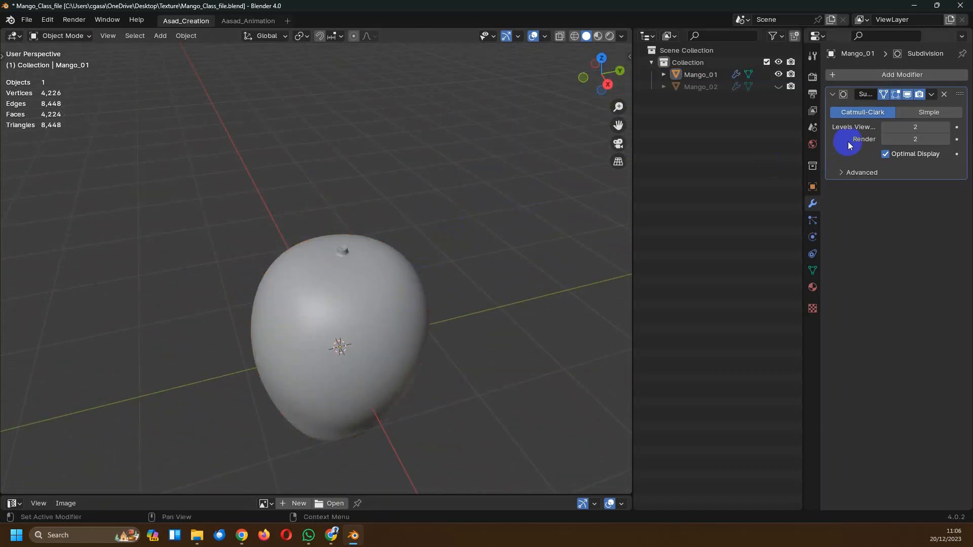
{"action": "left_click", "coordinate": [891, 75]}
{"action": "mouse_move", "coordinate": [846, 86]}
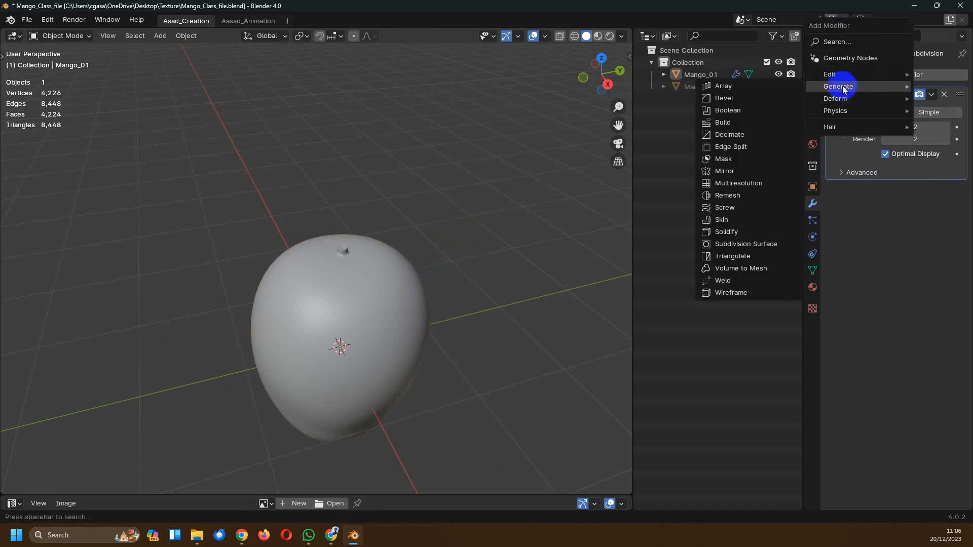
{"action": "left_click", "coordinate": [747, 244]}
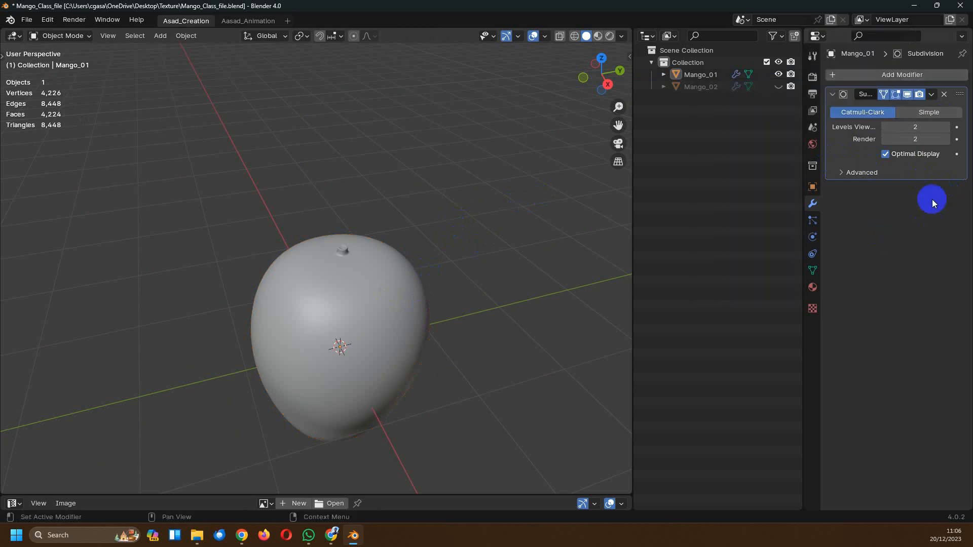
Inspect the mango's overall shape and silhouette from the side, both close up and from farther away
{"action": "middle_click_drag", "start_coordinate": [299, 230], "coordinate": [348, 252]}
{"action": "scroll", "coordinate": [345, 251], "scroll_direction": "up", "scroll_amount": 3}
{"action": "scroll", "coordinate": [312, 254], "scroll_direction": "down", "scroll_amount": 3}
{"action": "middle_click_drag", "start_coordinate": [285, 266], "coordinate": [322, 258]}
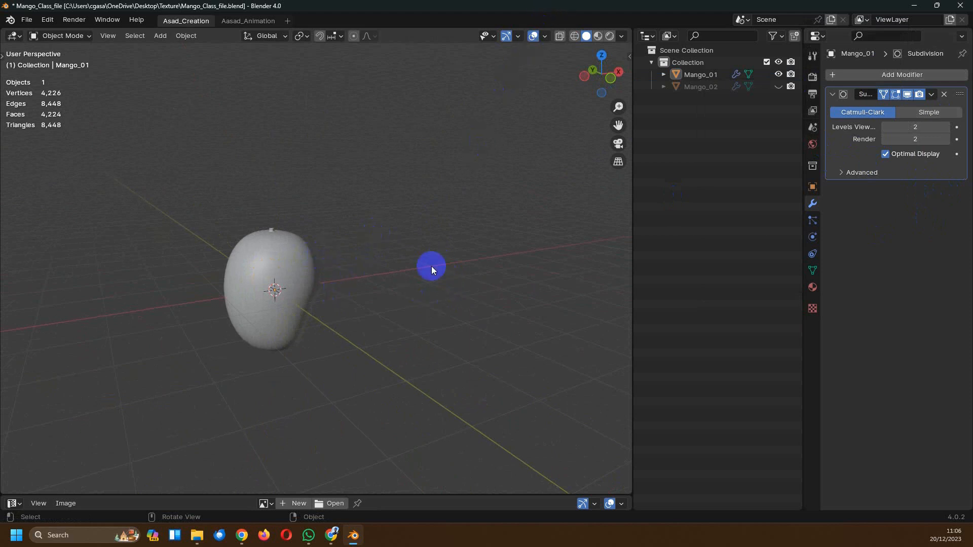
{"action": "scroll", "coordinate": [412, 221], "scroll_direction": "up", "scroll_amount": 2}
{"action": "mouse_move", "coordinate": [366, 266]}
{"action": "middle_mouse_down", "text": "shift"}
{"action": "mouse_move", "coordinate": [412, 221]}
{"action": "mouse_move", "coordinate": [388, 266]}
{"action": "mouse_move", "coordinate": [396, 264]}
{"action": "mouse_move", "coordinate": [381, 271]}
{"action": "middle_mouse_up", "text": "shift"}
{"action": "scroll", "coordinate": [394, 261], "scroll_direction": "up", "scroll_amount": 3}
{"action": "scroll", "coordinate": [394, 260], "scroll_direction": "down", "scroll_amount": 1}
{"action": "scroll", "coordinate": [396, 270], "scroll_direction": "down", "scroll_amount": 1}
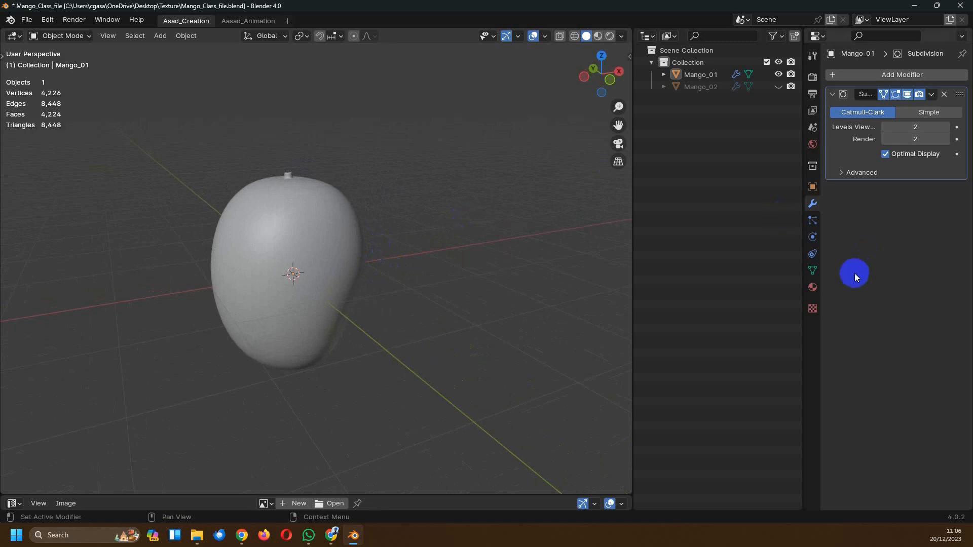
Create a new material on the mango and name it Mango_mat
{"action": "left_click", "coordinate": [812, 287]}
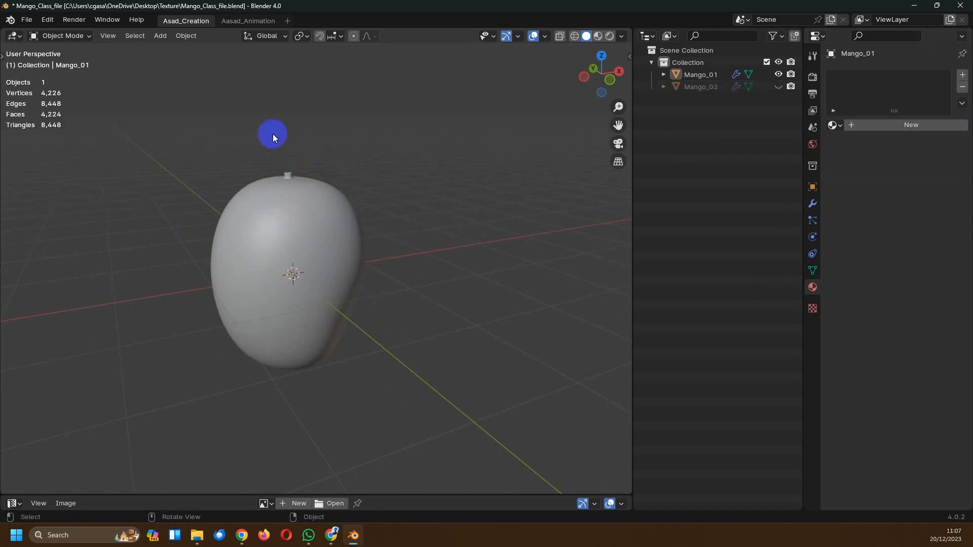
{"action": "left_click", "coordinate": [320, 275]}
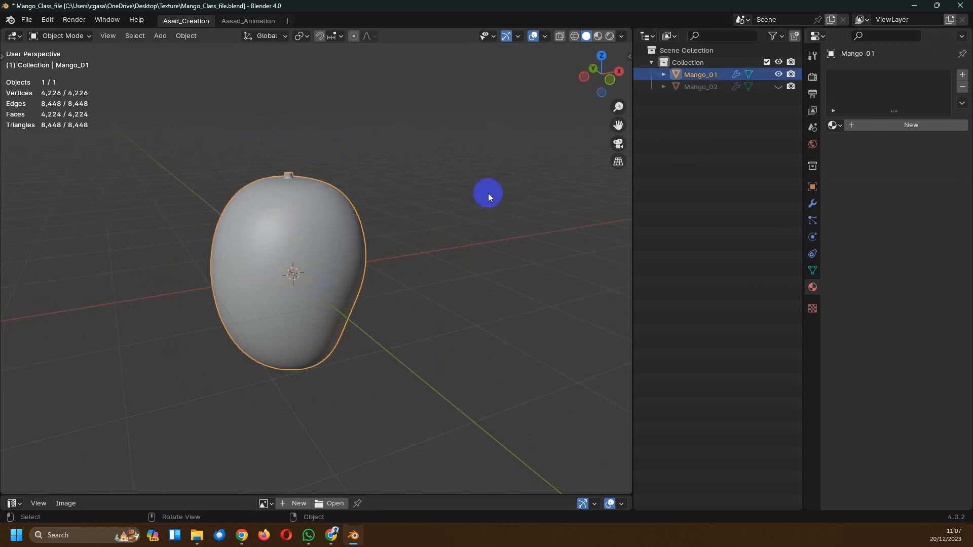
{"action": "left_click", "coordinate": [905, 126]}
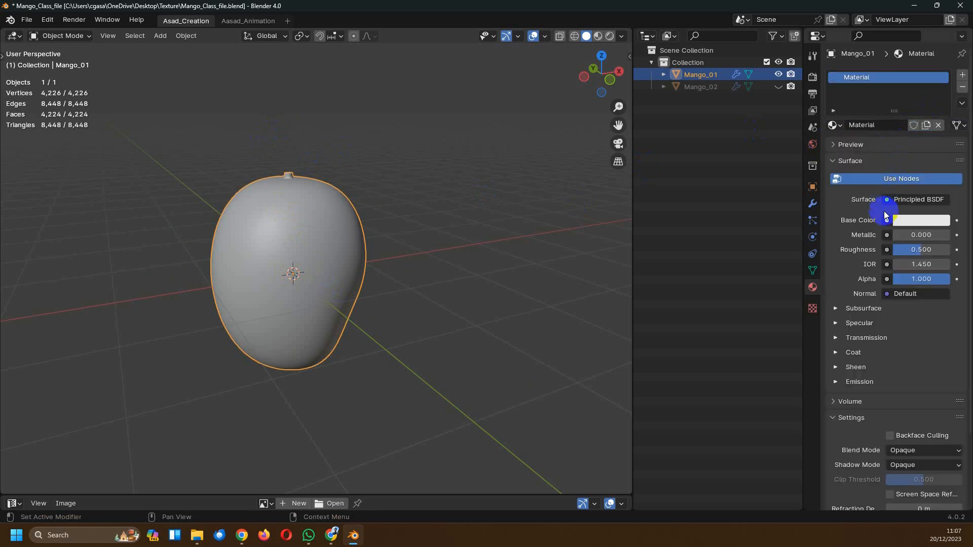
{"action": "double_click", "coordinate": [873, 124]}
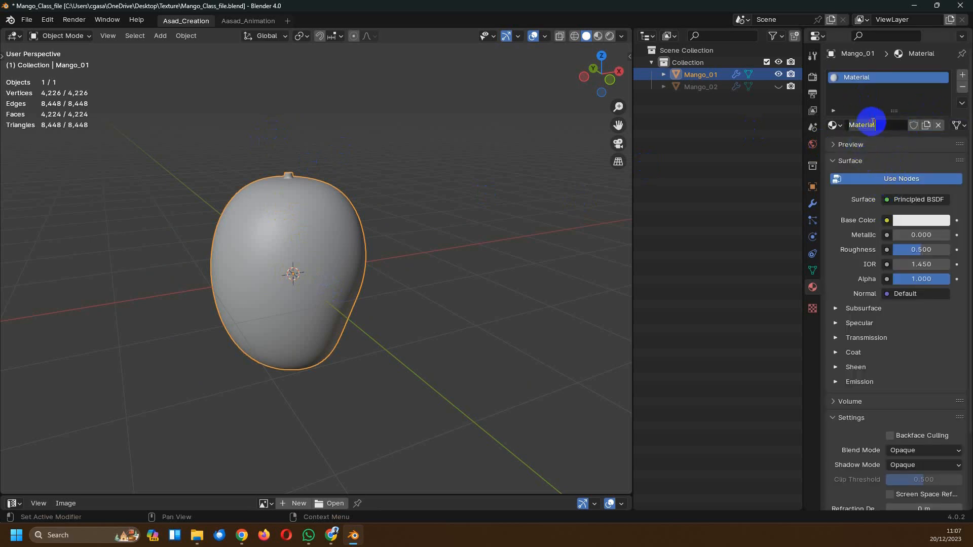
{"action": "type", "text": "Mango_mat"}
{"action": "key", "text": "Return"}
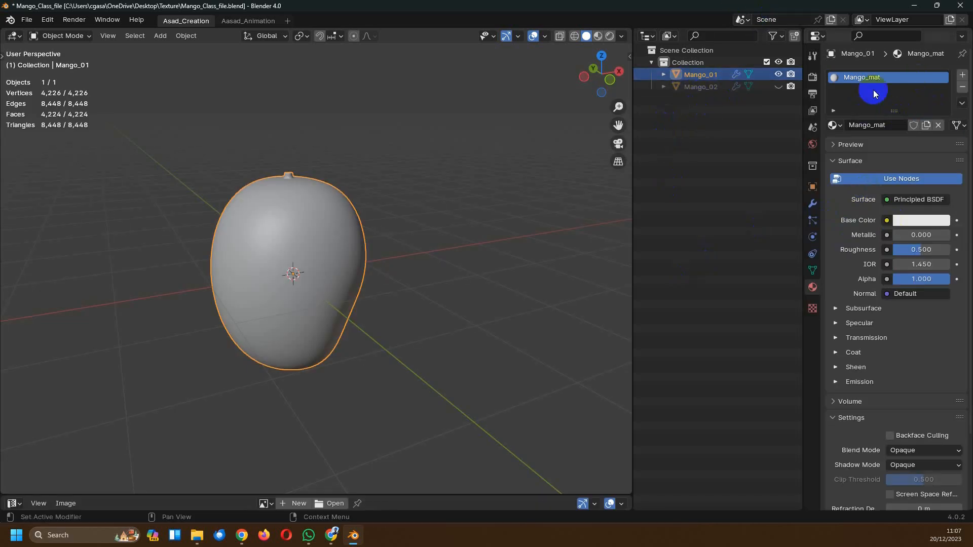
Set Mango_mat's base color to yellow-green (hue 0.211, saturation 0.758) and show the viewport in Material Preview shading
{"action": "left_click", "coordinate": [916, 221]}
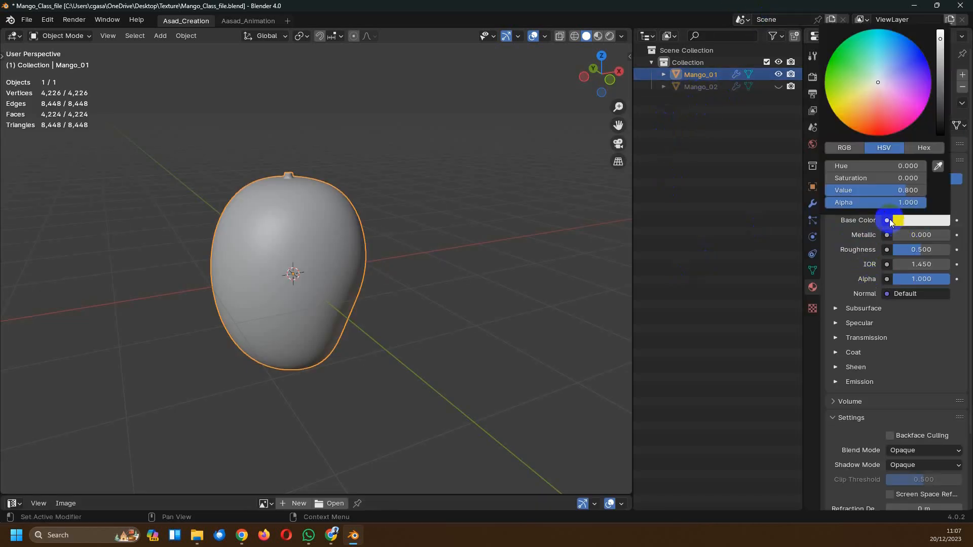
{"action": "left_click", "coordinate": [878, 84]}
{"action": "left_click_drag", "start_coordinate": [878, 83], "coordinate": [853, 89]}
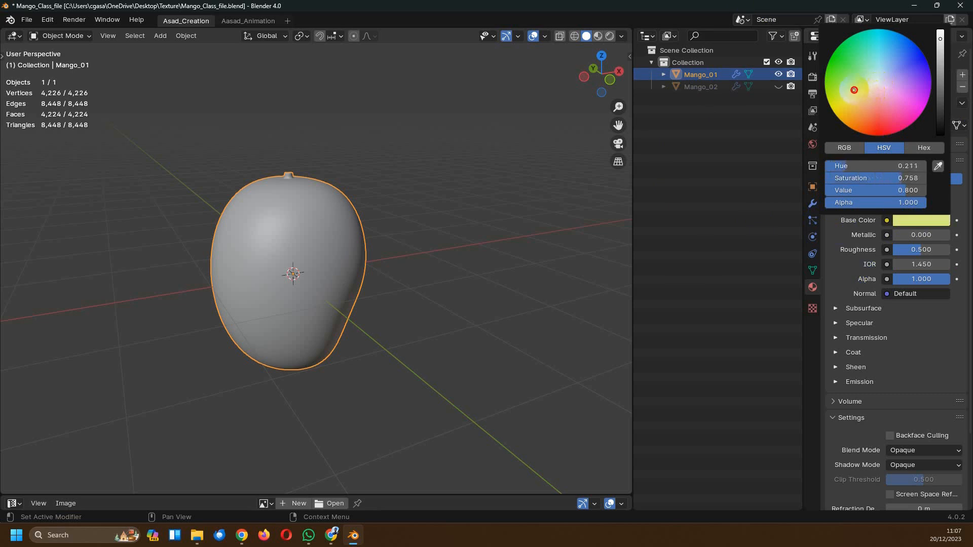
{"action": "left_click", "coordinate": [598, 36]}
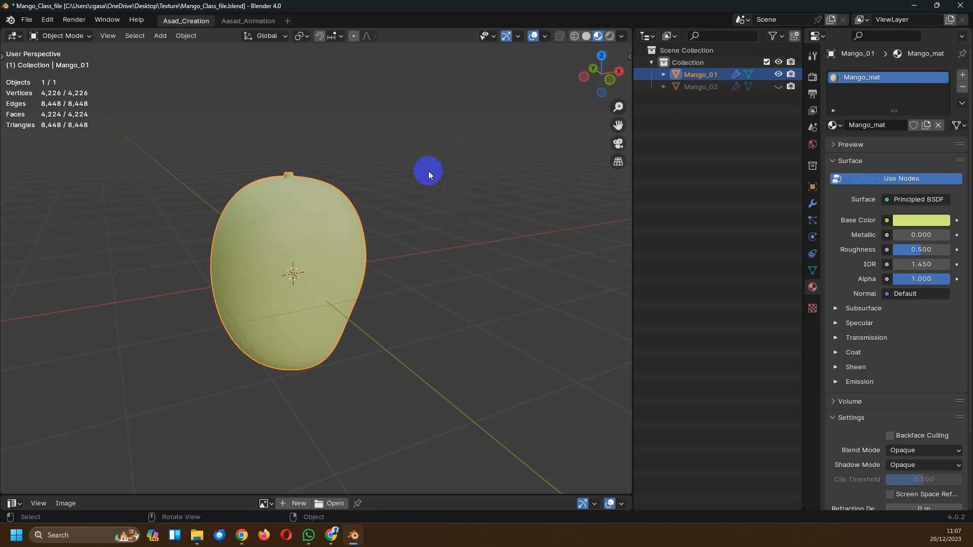
Enter Edit Mode on the mango, switch to face selection, and select faces on the stem
{"action": "middle_click_drag", "start_coordinate": [317, 215], "coordinate": [351, 246], "text": "shift"}
{"action": "scroll", "coordinate": [353, 248], "scroll_direction": "up", "scroll_amount": 3}
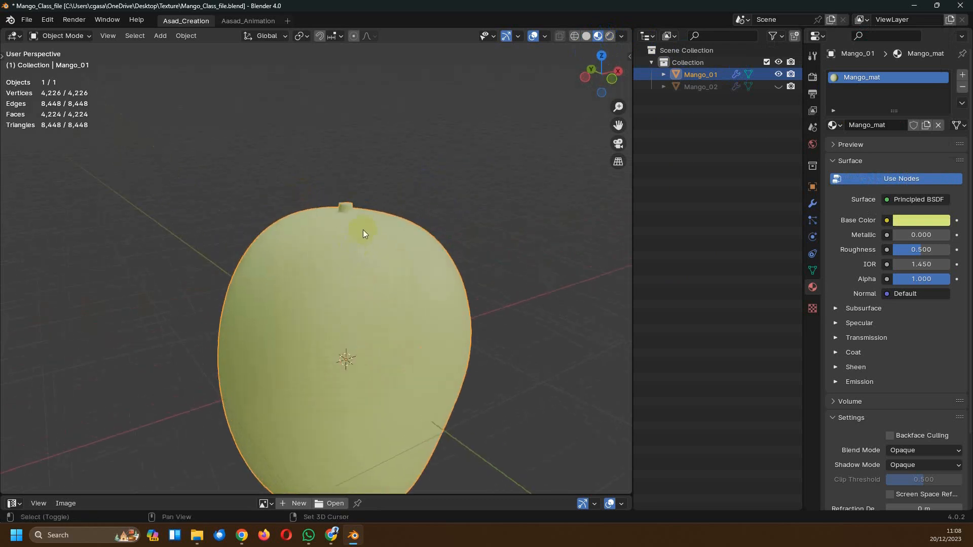
{"action": "key", "text": "Tab"}
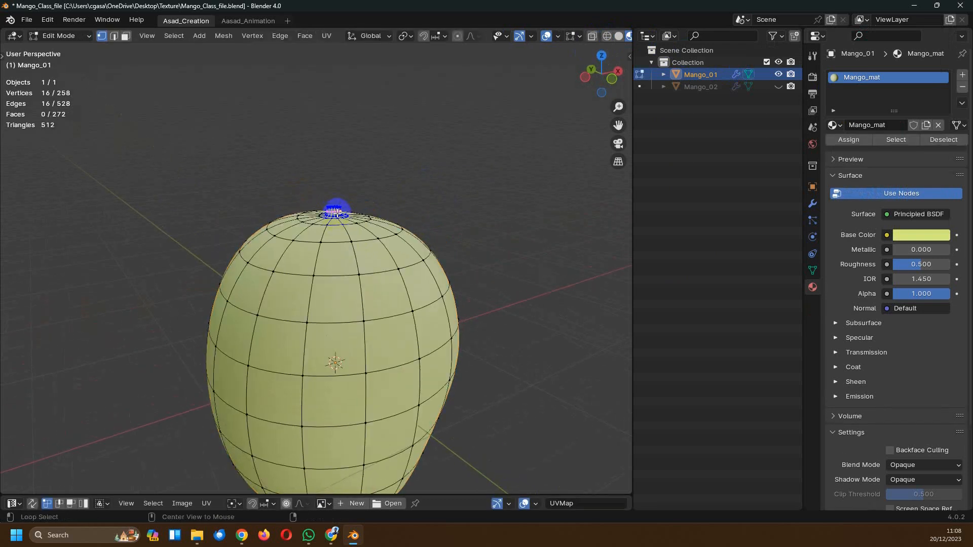
{"action": "scroll", "coordinate": [353, 246], "scroll_direction": "up", "scroll_amount": 6}
{"action": "scroll", "coordinate": [353, 246], "scroll_direction": "up", "scroll_amount": 3}
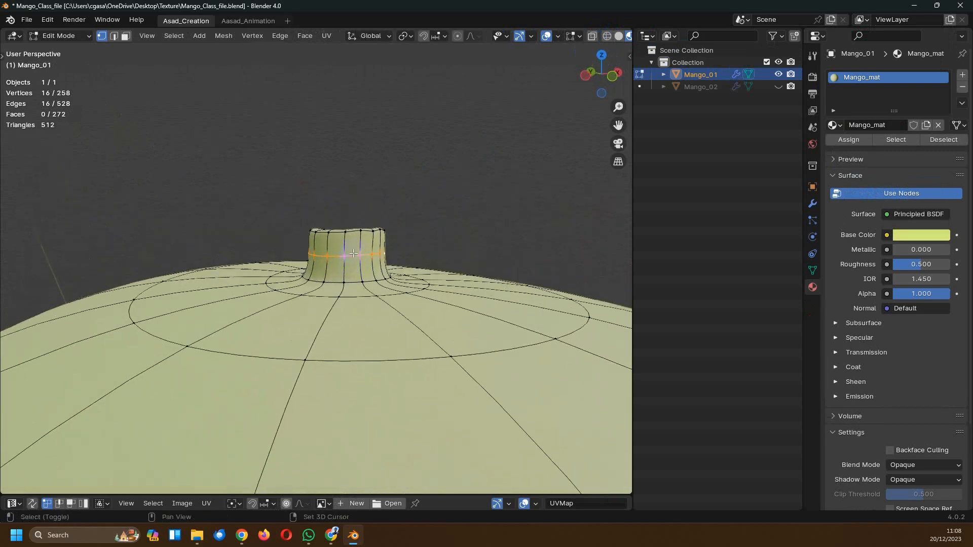
{"action": "left_click", "coordinate": [114, 36]}
{"action": "left_click", "coordinate": [125, 36]}
{"action": "middle_click_drag", "start_coordinate": [275, 165], "coordinate": [324, 231]}
{"action": "scroll", "coordinate": [307, 221], "scroll_direction": "up", "scroll_amount": 2}
{"action": "scroll", "coordinate": [307, 221], "scroll_direction": "up", "scroll_amount": 1}
{"action": "left_click_drag", "start_coordinate": [346, 206], "coordinate": [320, 225]}
Grow the face selection four times and shrink it once so that it covers only the whole stem
{"action": "scroll", "coordinate": [327, 269], "scroll_direction": "down", "scroll_amount": 3}
{"action": "middle_click_drag", "start_coordinate": [336, 294], "coordinate": [323, 222]}
{"action": "key", "text": "ctrl+KP_Add"}
{"action": "key", "text": "ctrl+KP_Add"}
{"action": "key", "text": "ctrl+KP_Add"}
{"action": "key", "text": "ctrl+KP_Add"}
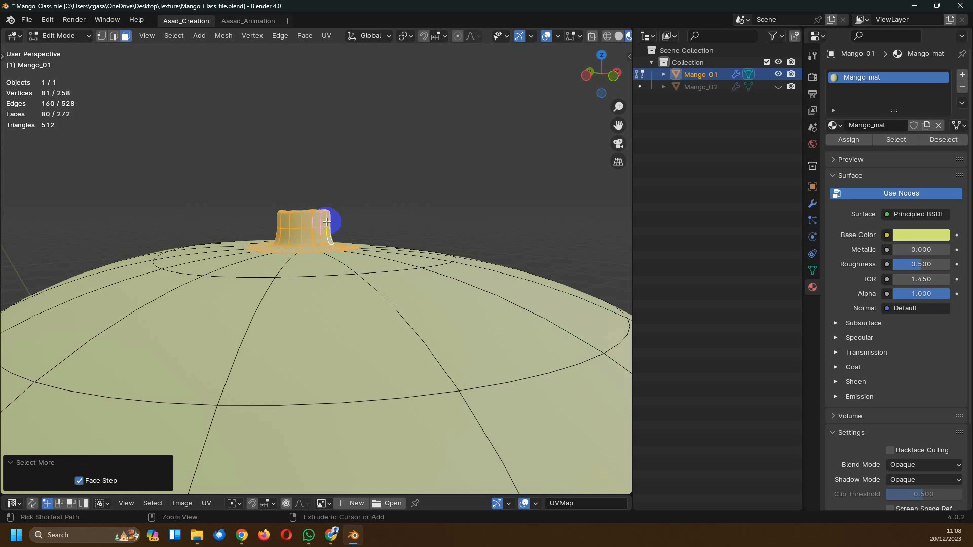
{"action": "key", "text": "ctrl+KP_Subtract"}
{"action": "middle_click_drag", "start_coordinate": [336, 210], "coordinate": [328, 236]}
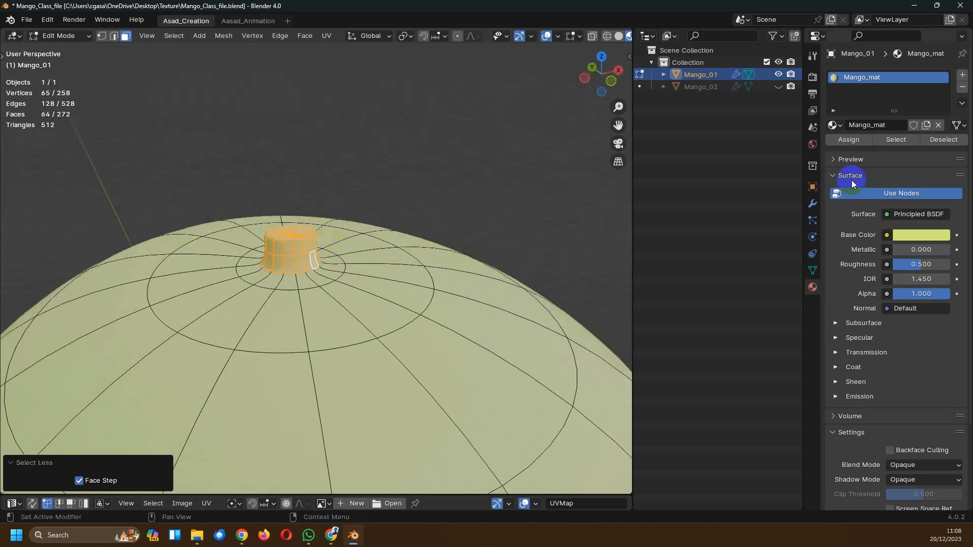
Add a second material slot with a new material and set its base color to dark olive brown (hue 0.125, saturation 0.648, value 0.125)
{"action": "left_click", "coordinate": [962, 81]}
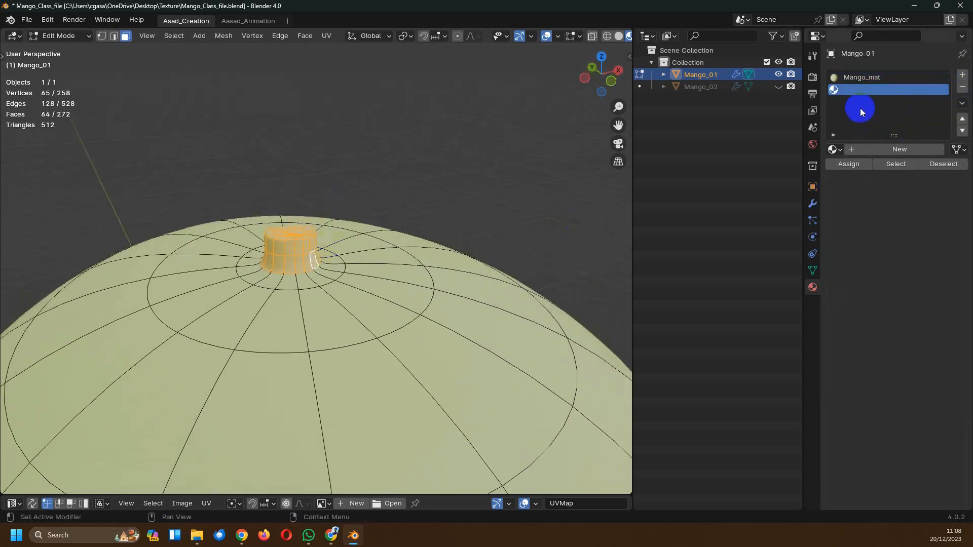
{"action": "left_click", "coordinate": [881, 150]}
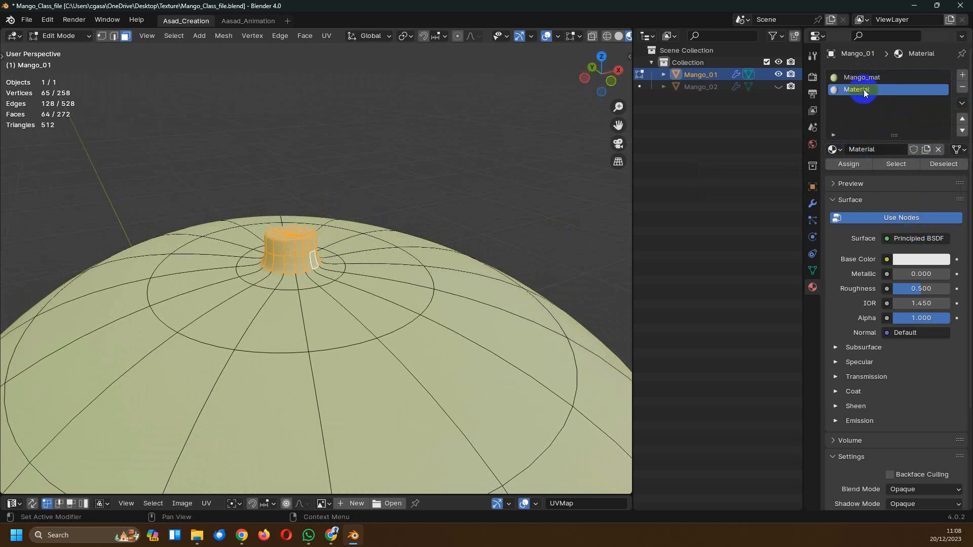
{"action": "left_click", "coordinate": [920, 258]}
{"action": "left_click_drag", "start_coordinate": [877, 124], "coordinate": [863, 151]}
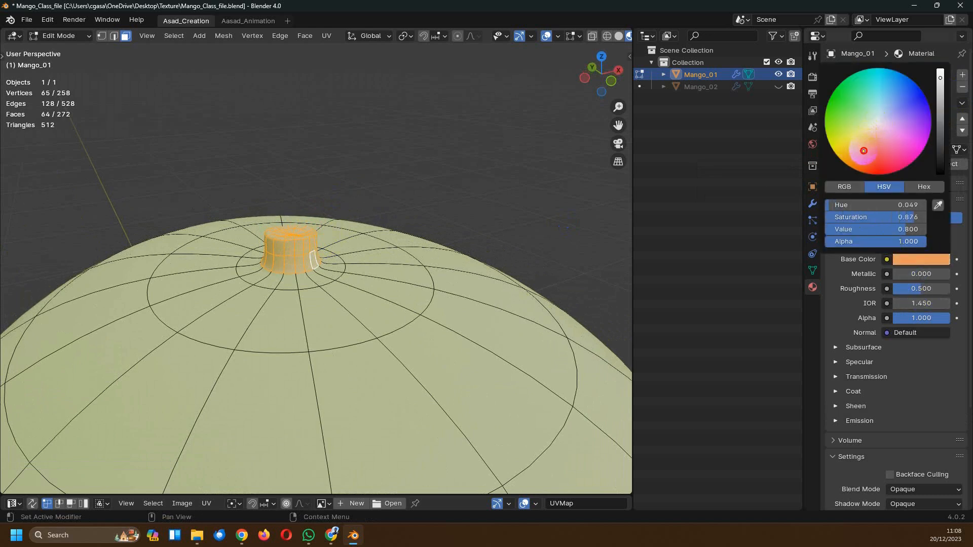
{"action": "left_click_drag", "start_coordinate": [940, 105], "coordinate": [940, 130]}
{"action": "left_click_drag", "start_coordinate": [863, 151], "coordinate": [863, 148]}
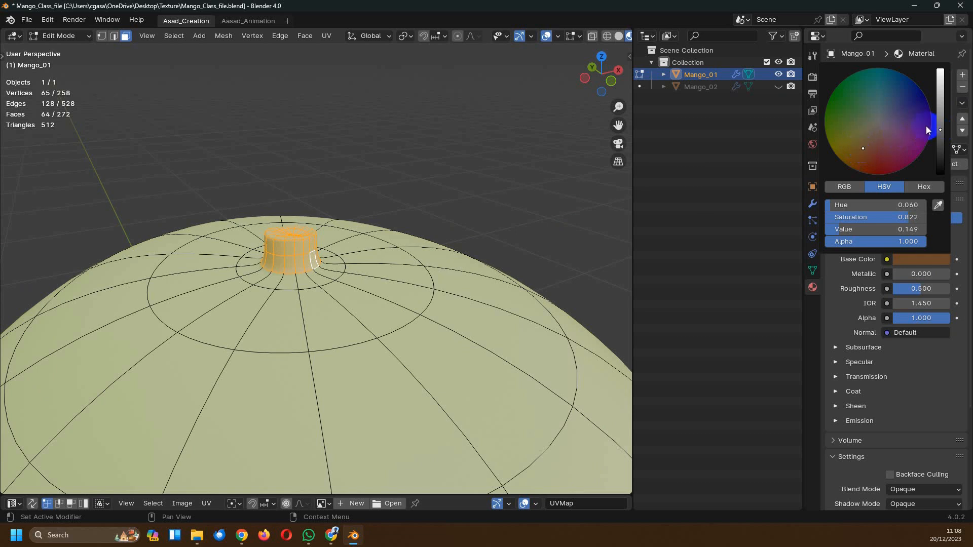
{"action": "left_click_drag", "start_coordinate": [940, 132], "coordinate": [940, 123]}
{"action": "left_click_drag", "start_coordinate": [863, 148], "coordinate": [862, 135]}
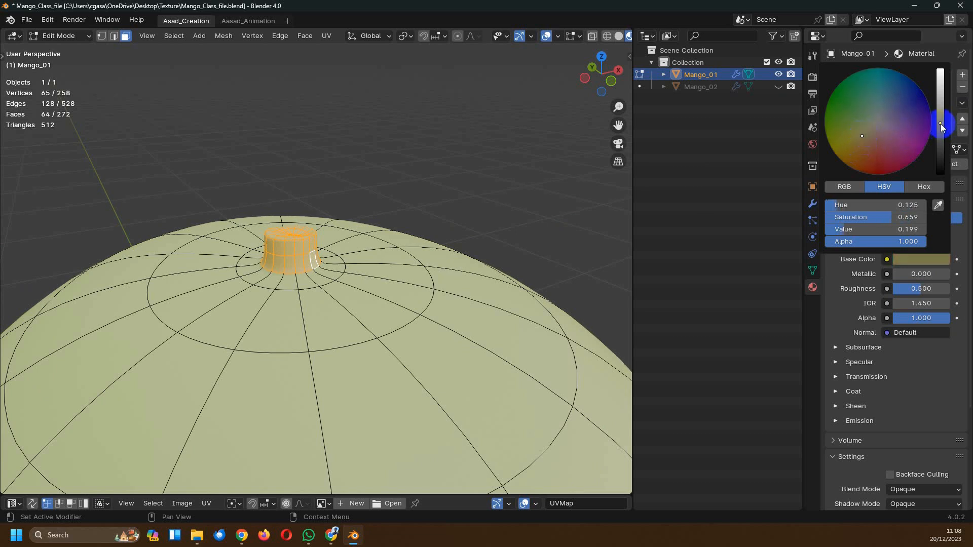
{"action": "left_click_drag", "start_coordinate": [940, 124], "coordinate": [940, 131]}
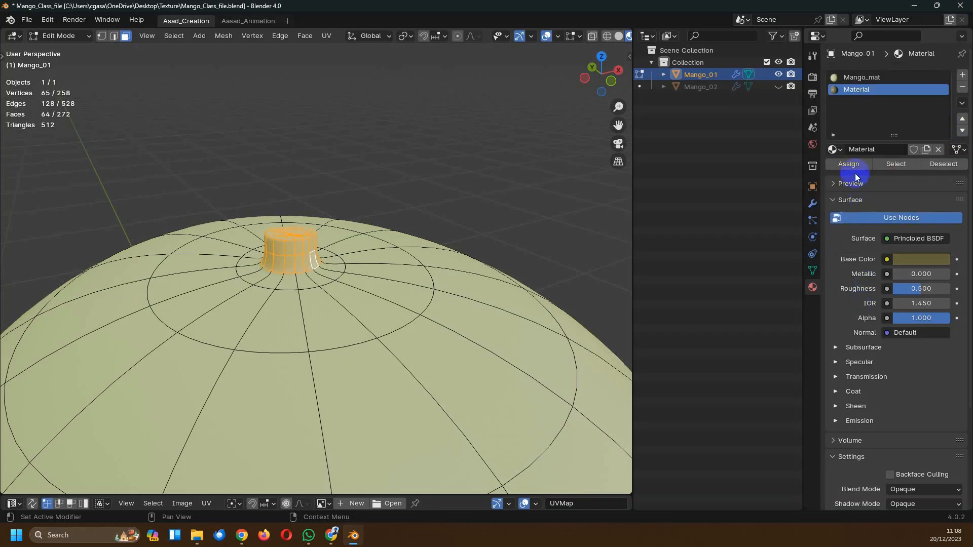
Assign the dark brown material to the selected stem faces and return to Object Mode to view the mango
{"action": "left_click", "coordinate": [856, 169]}
{"action": "key", "text": "Tab"}
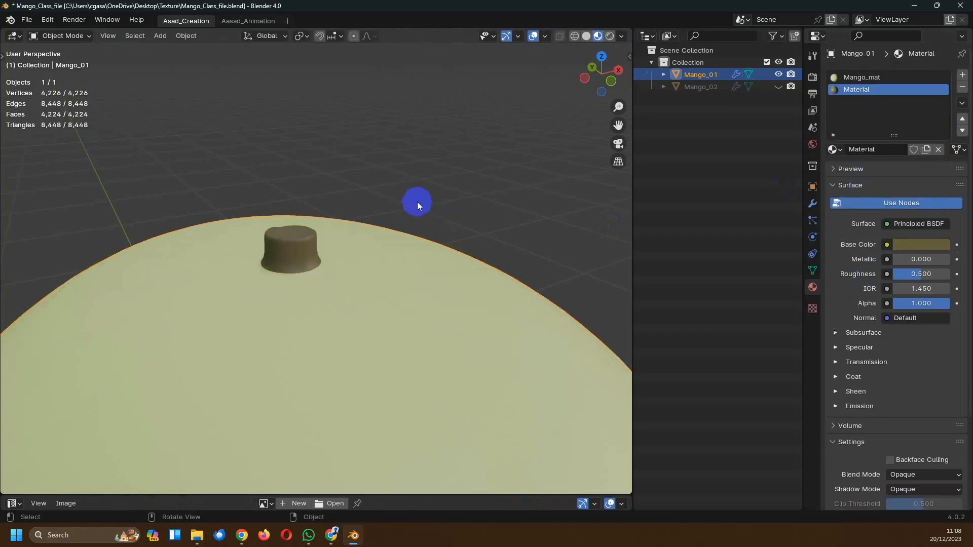
{"action": "middle_click_drag", "start_coordinate": [426, 197], "coordinate": [519, 179]}
Adjust the stem material's base color to a lighter olive brown (hue 0.139, saturation 0.635, value 0.248)
{"action": "left_click", "coordinate": [916, 246]}
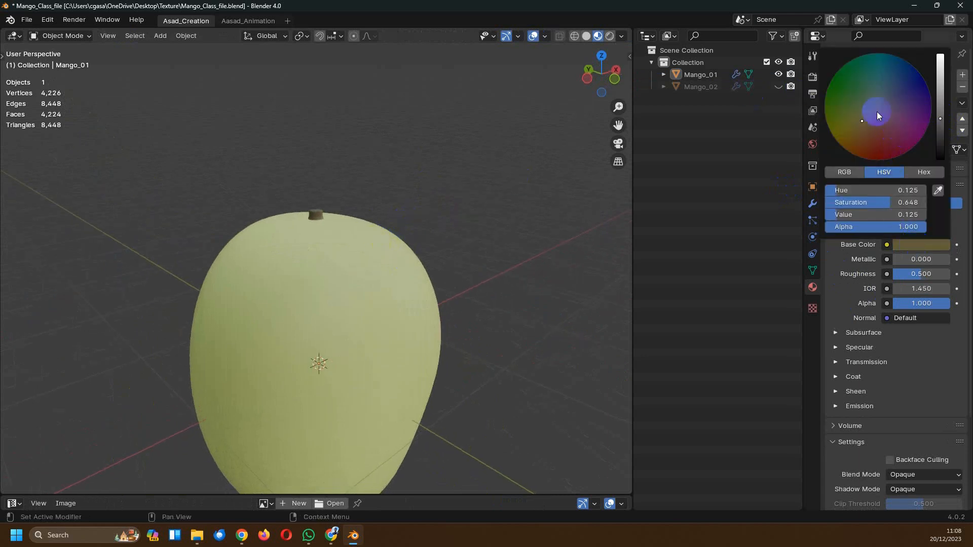
{"action": "mouse_move", "coordinate": [861, 122]}
{"action": "left_mouse_down"}
{"action": "mouse_move", "coordinate": [858, 137]}
{"action": "mouse_move", "coordinate": [870, 109]}
{"action": "mouse_move", "coordinate": [862, 120]}
{"action": "left_mouse_up"}
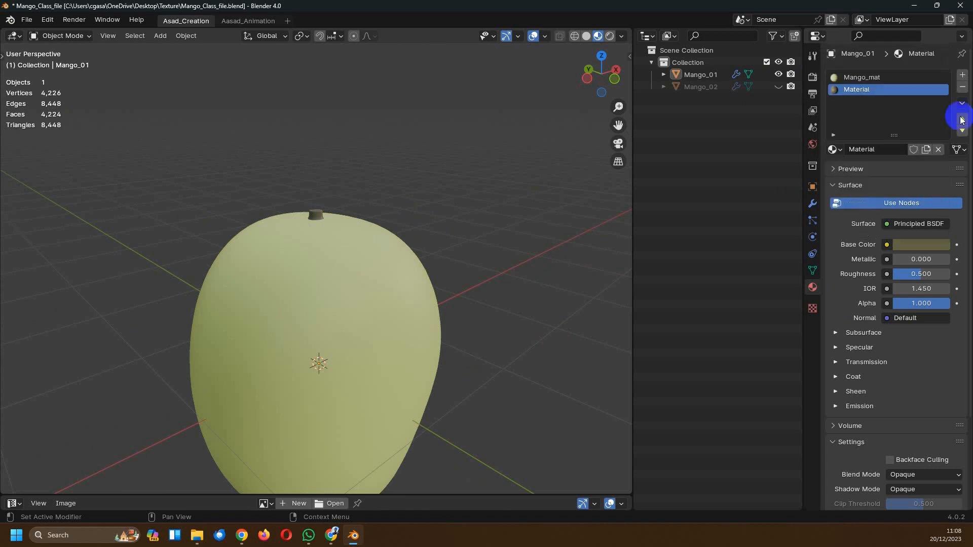
{"action": "left_click", "coordinate": [914, 244]}
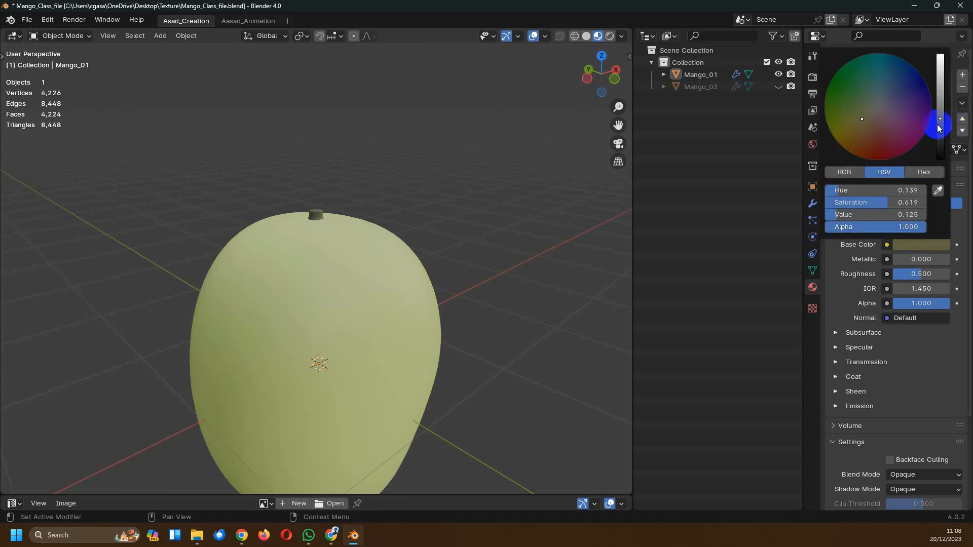
{"action": "left_click_drag", "start_coordinate": [940, 120], "coordinate": [940, 102]}
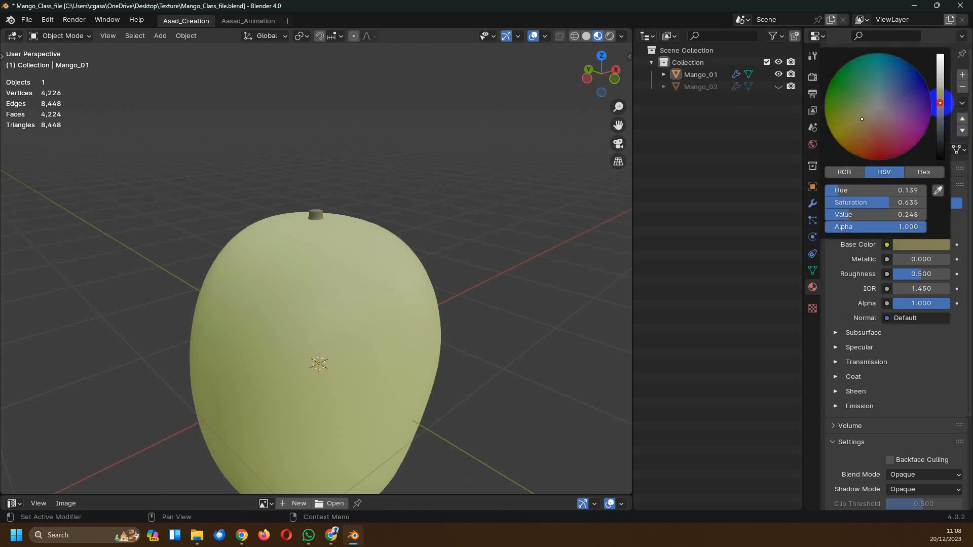
Hide the viewport overlays and gizmos to view the mango on its own
{"action": "scroll", "coordinate": [497, 226], "scroll_direction": "down", "scroll_amount": 4}
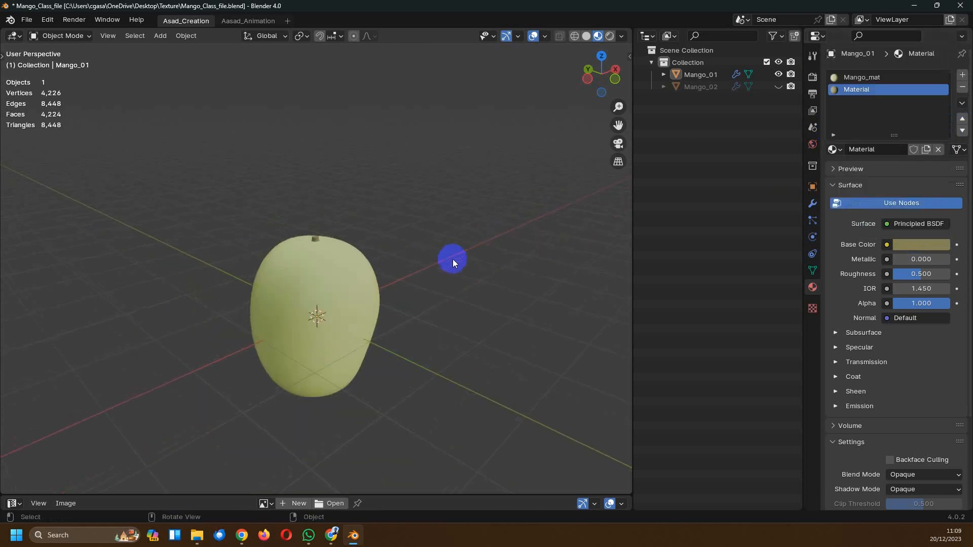
{"action": "scroll", "coordinate": [417, 267], "scroll_direction": "up", "scroll_amount": 1}
{"action": "mouse_move", "coordinate": [417, 267]}
{"action": "middle_mouse_down"}
{"action": "mouse_move", "coordinate": [424, 251]}
{"action": "mouse_move", "coordinate": [411, 285]}
{"action": "mouse_move", "coordinate": [431, 258]}
{"action": "mouse_move", "coordinate": [423, 269]}
{"action": "mouse_move", "coordinate": [404, 244]}
{"action": "mouse_move", "coordinate": [405, 254]}
{"action": "middle_mouse_up"}
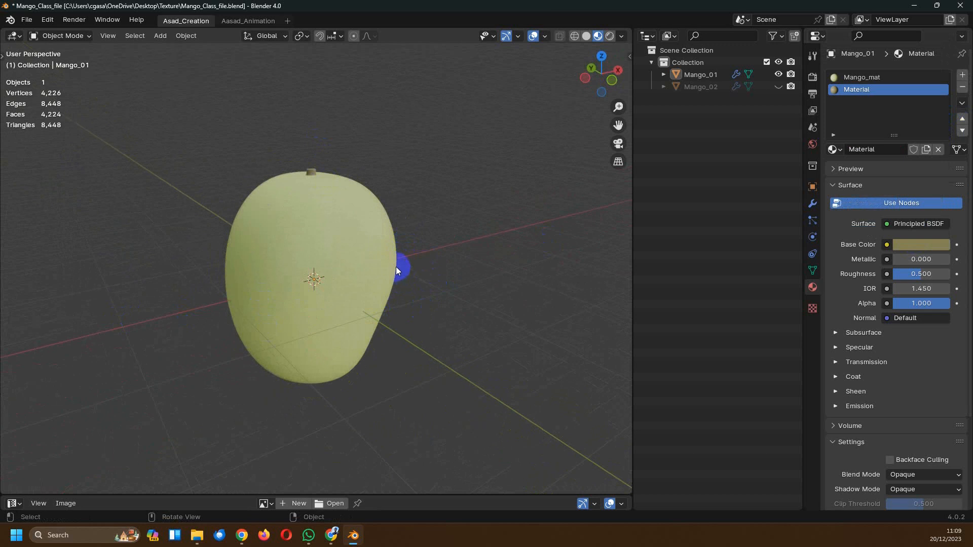
{"action": "left_click", "coordinate": [532, 37]}
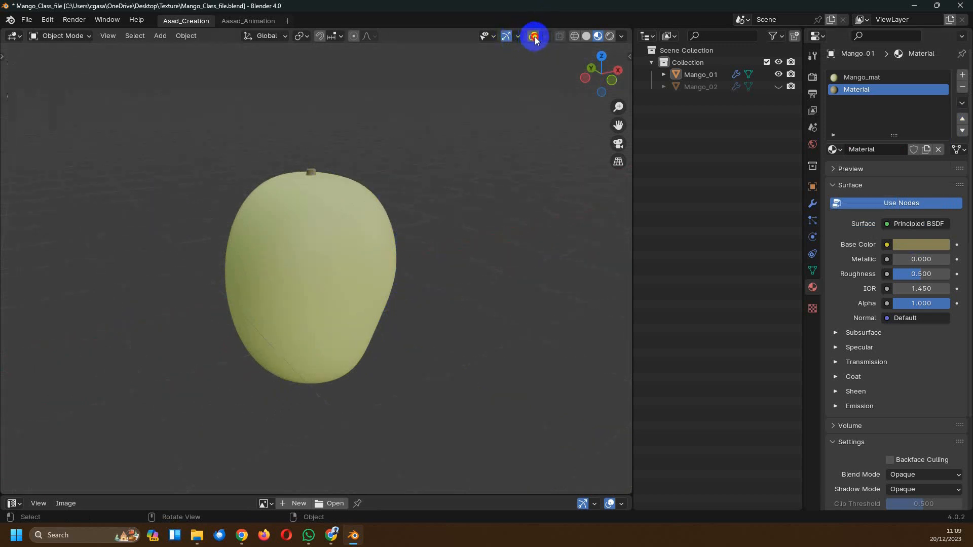
{"action": "left_click", "coordinate": [505, 38]}
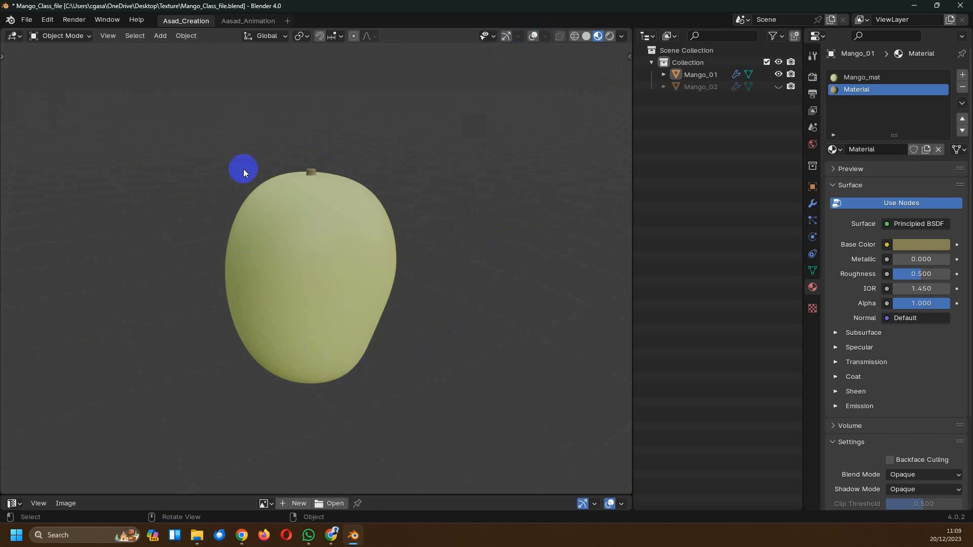
Toggle the viewport gizmos and overlays on and off again, ending with both hidden, and view the mango from another angle
{"action": "left_click", "coordinate": [506, 36]}
{"action": "left_click", "coordinate": [532, 36]}
{"action": "left_click", "coordinate": [505, 37]}
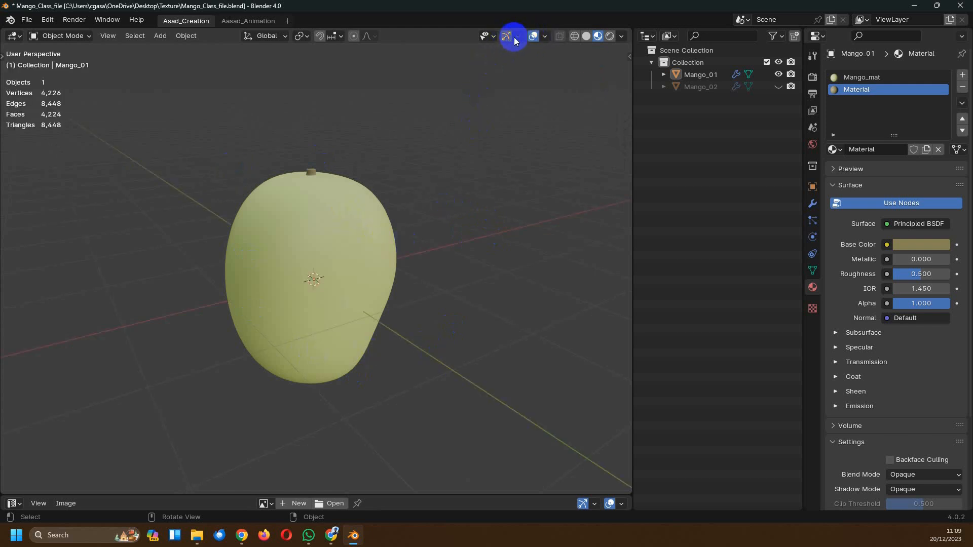
{"action": "left_click", "coordinate": [531, 37]}
{"action": "left_click", "coordinate": [532, 37]}
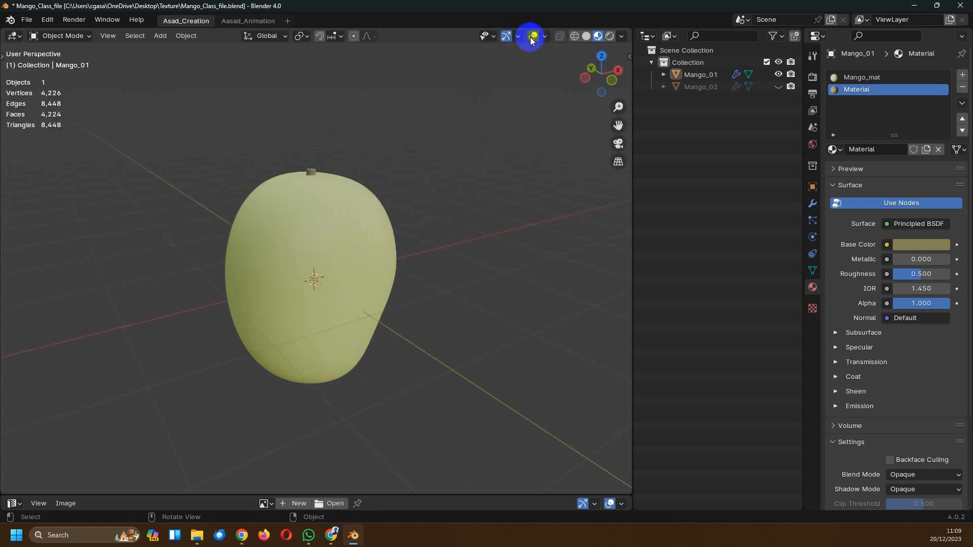
{"action": "left_click", "coordinate": [507, 37]}
{"action": "left_click", "coordinate": [532, 35]}
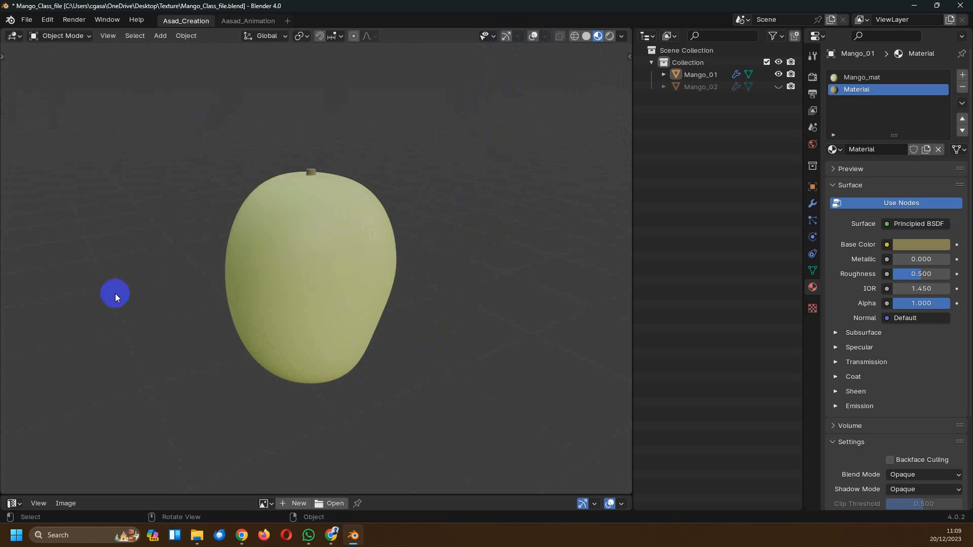
{"action": "middle_click_drag", "start_coordinate": [390, 233], "coordinate": [480, 121]}
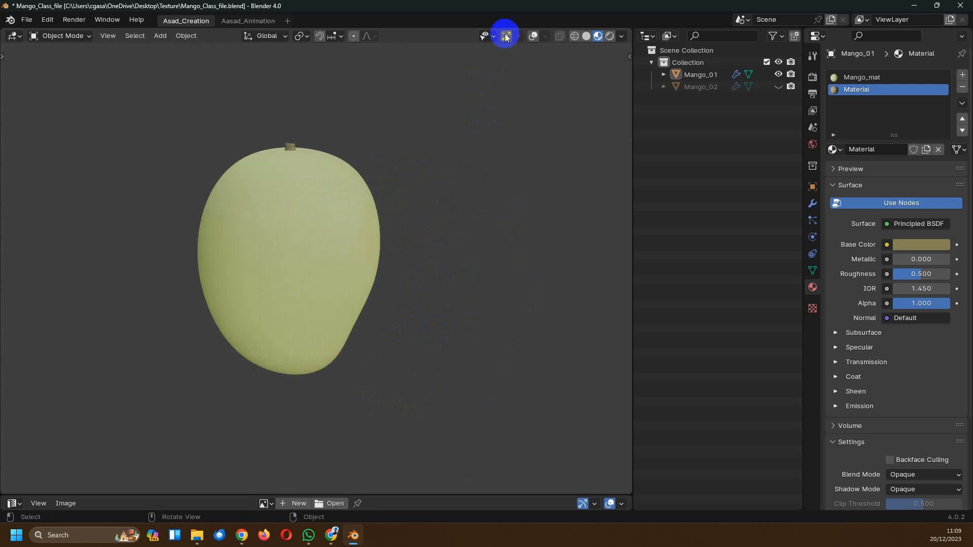
Show the viewport overlays again and enable the wireframe overlay on the mango
{"action": "left_click", "coordinate": [533, 37]}
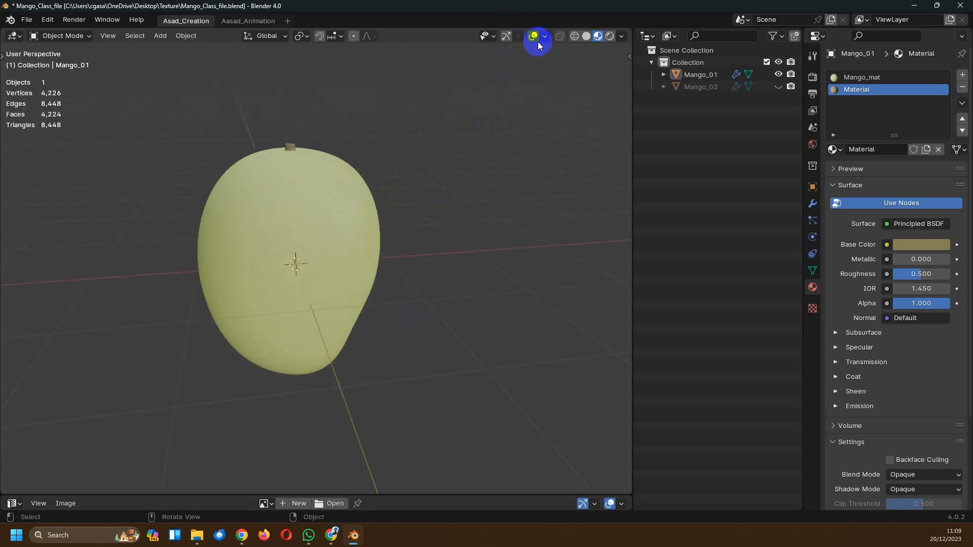
{"action": "left_click", "coordinate": [539, 39]}
{"action": "left_click", "coordinate": [470, 251]}
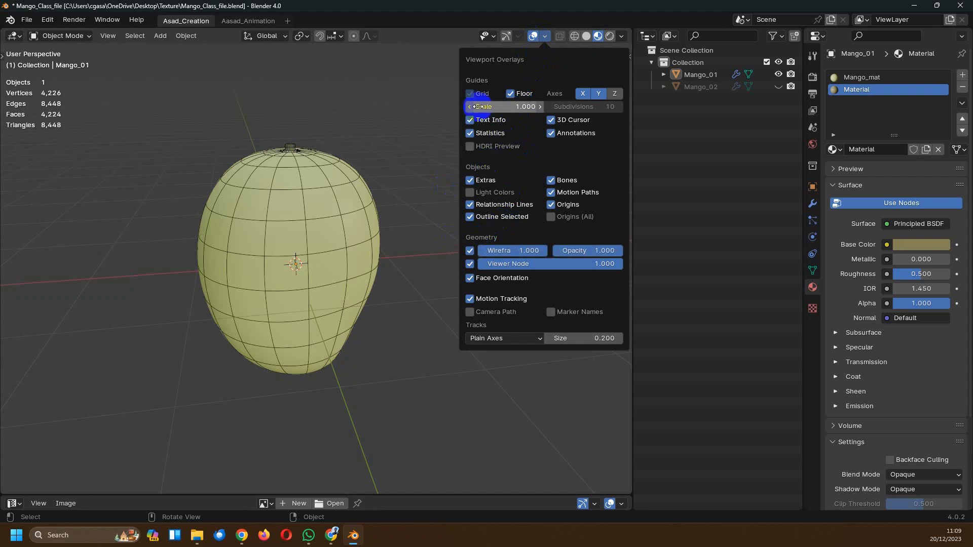
Hide the floor grid and the X and Y axis lines, and compare the view with overlays off and on
{"action": "left_click", "coordinate": [511, 95]}
{"action": "left_click", "coordinate": [471, 95]}
{"action": "left_click", "coordinate": [470, 94]}
{"action": "left_click", "coordinate": [581, 95]}
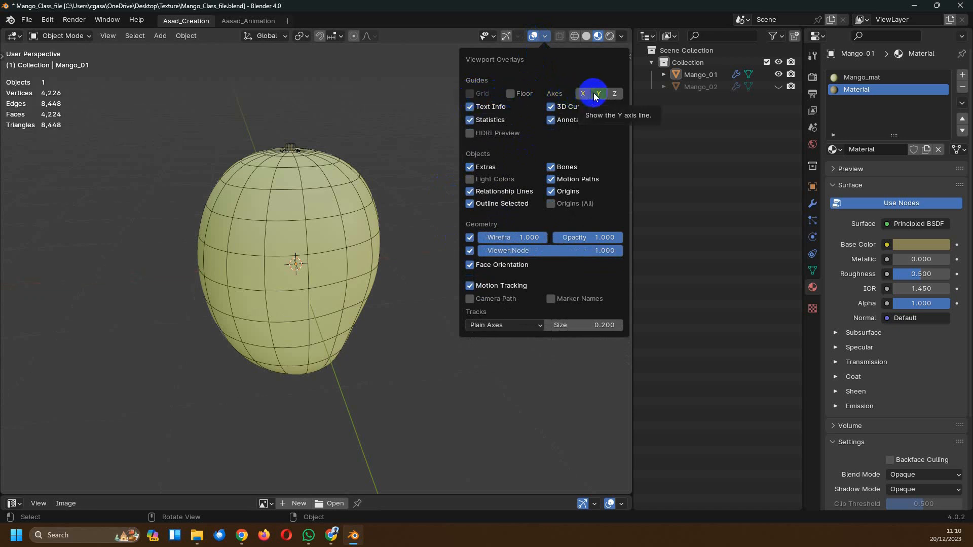
{"action": "left_click", "coordinate": [596, 94]}
{"action": "middle_click_drag", "start_coordinate": [290, 237], "coordinate": [362, 240]}
{"action": "left_click", "coordinate": [533, 36]}
{"action": "left_click", "coordinate": [533, 36]}
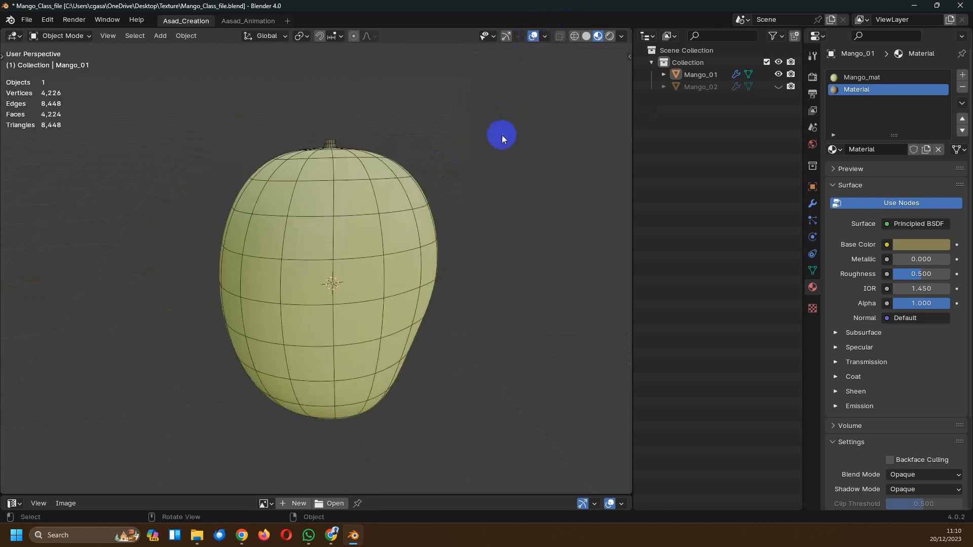
{"action": "middle_click_drag", "start_coordinate": [473, 219], "coordinate": [461, 242]}
Restore the floor grid and the X and Y axis lines in the viewport overlays
{"action": "left_click", "coordinate": [544, 36]}
{"action": "left_click", "coordinate": [484, 94]}
{"action": "left_click", "coordinate": [471, 94]}
{"action": "left_click", "coordinate": [511, 94]}
{"action": "left_click", "coordinate": [582, 94]}
{"action": "left_click", "coordinate": [599, 95]}
{"action": "left_click", "coordinate": [615, 95]}
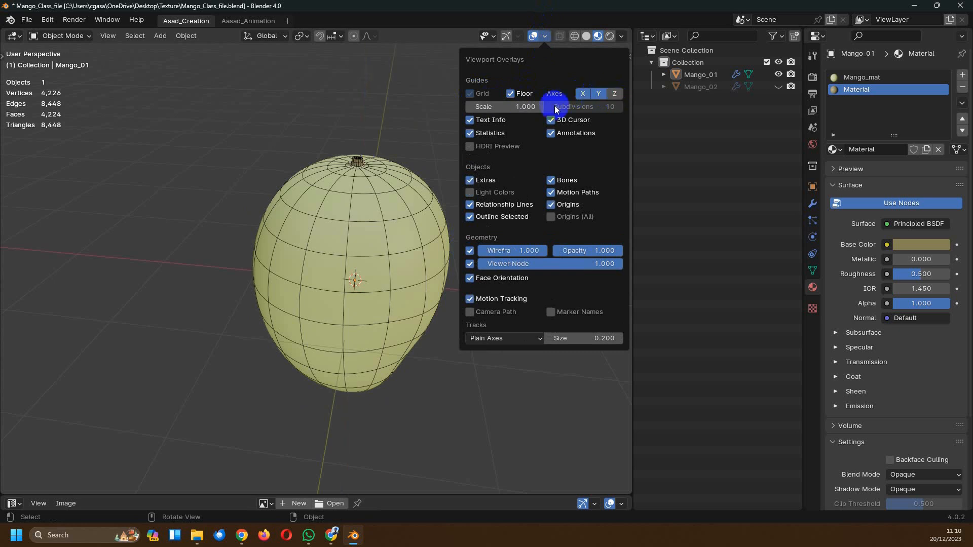
Hide only the floor grid, keeping the X and Y axis lines displayed
{"action": "middle_click_drag", "start_coordinate": [412, 218], "coordinate": [369, 202]}
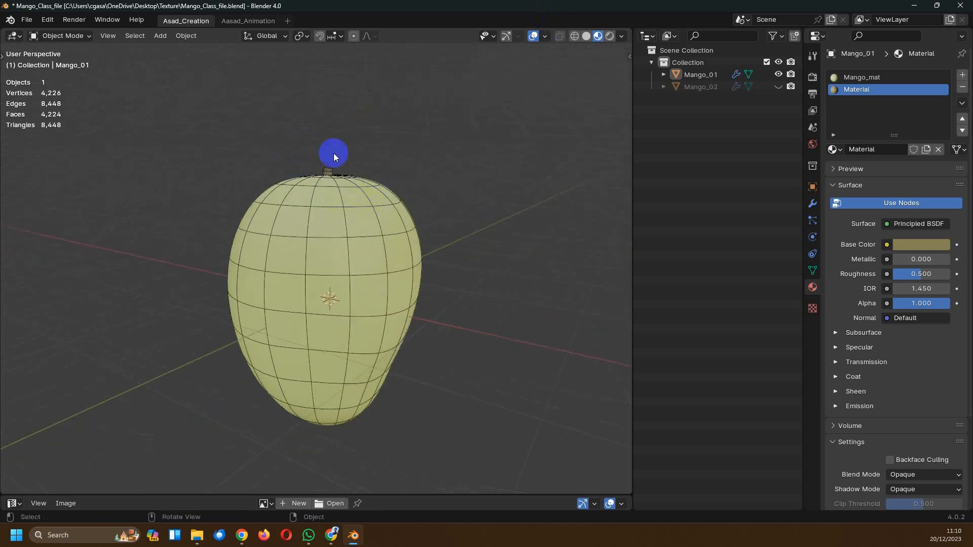
{"action": "middle_click_drag", "start_coordinate": [326, 318], "coordinate": [547, 70]}
{"action": "left_click", "coordinate": [545, 36]}
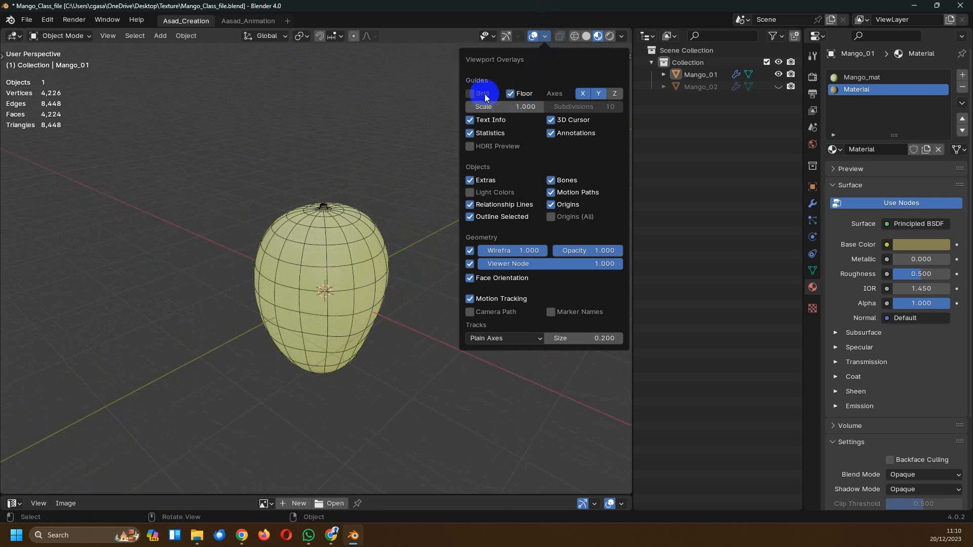
{"action": "left_click_drag", "start_coordinate": [485, 94], "coordinate": [512, 94]}
Show the viewport's navigation gizmos and hide them again
{"action": "left_click", "coordinate": [506, 40]}
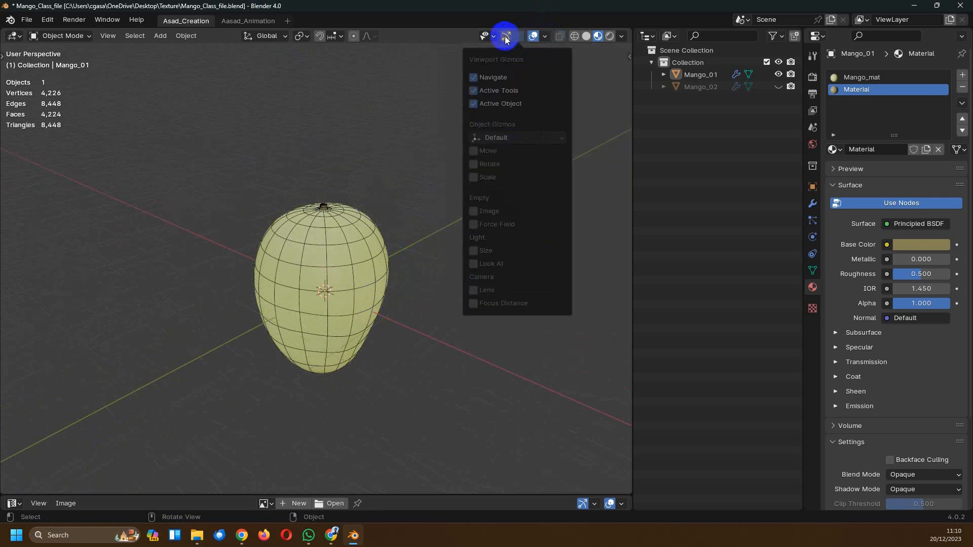
{"action": "left_click", "coordinate": [506, 40]}
{"action": "left_click", "coordinate": [505, 36]}
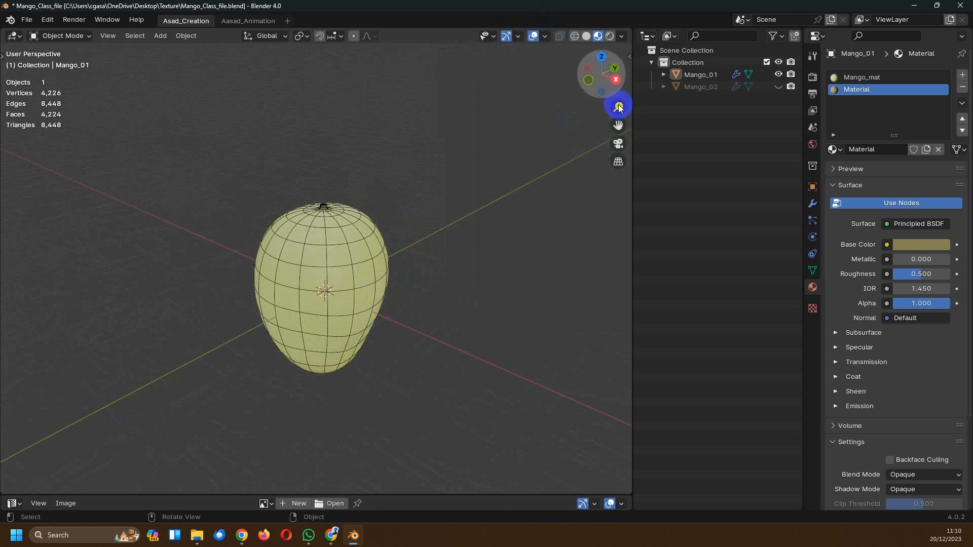
{"action": "left_click", "coordinate": [505, 36]}
{"action": "scroll", "coordinate": [387, 220], "scroll_direction": "up", "scroll_amount": 2}
{"action": "middle_click_drag", "start_coordinate": [387, 222], "coordinate": [410, 211]}
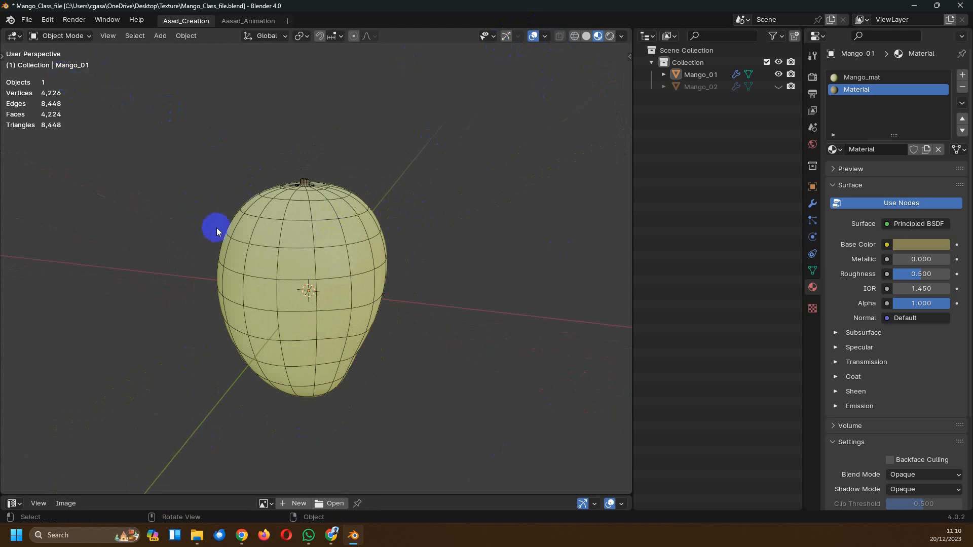
Hide the X and Y axis lines and view the mango closely with the overlays toggled off and on
{"action": "left_click", "coordinate": [545, 36]}
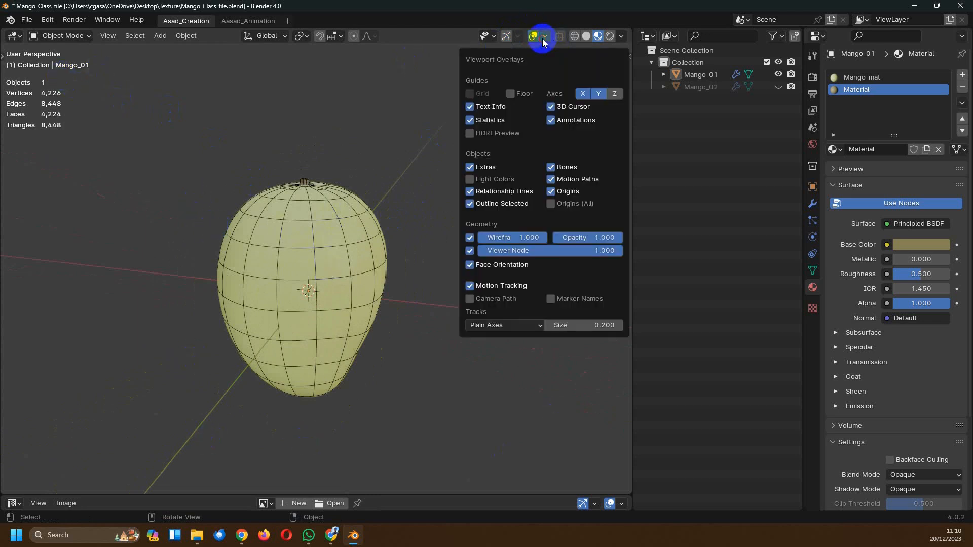
{"action": "left_click", "coordinate": [596, 95]}
{"action": "middle_click_drag", "start_coordinate": [304, 243], "coordinate": [296, 264]}
{"action": "left_click_drag", "start_coordinate": [398, 256], "coordinate": [355, 269], "text": "shift"}
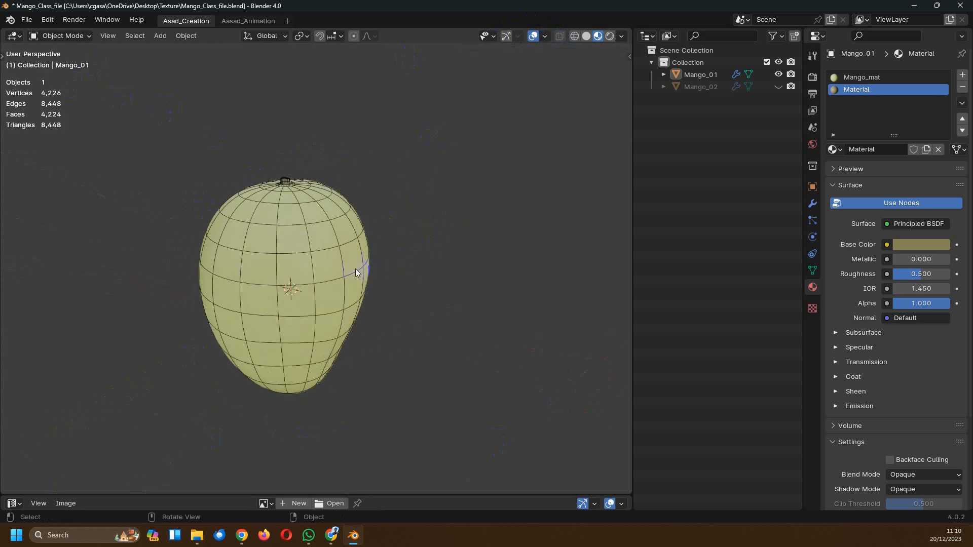
{"action": "scroll", "coordinate": [354, 268], "scroll_direction": "up", "scroll_amount": 3}
{"action": "middle_click_drag", "start_coordinate": [332, 218], "coordinate": [346, 216], "text": "shift"}
{"action": "left_click", "coordinate": [538, 29]}
{"action": "left_click", "coordinate": [534, 37]}
{"action": "left_click", "coordinate": [534, 37]}
Turn the floor grid and the X and Y axis lines back on in the overlay settings
{"action": "left_click", "coordinate": [545, 36]}
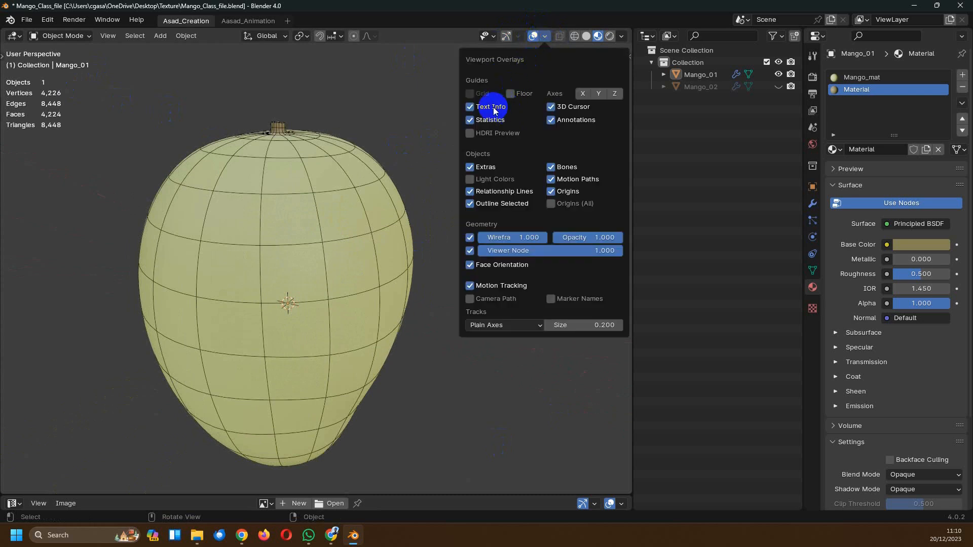
{"action": "left_click", "coordinate": [470, 94]}
{"action": "left_click", "coordinate": [510, 94]}
{"action": "left_click", "coordinate": [582, 93]}
{"action": "left_click", "coordinate": [599, 93]}
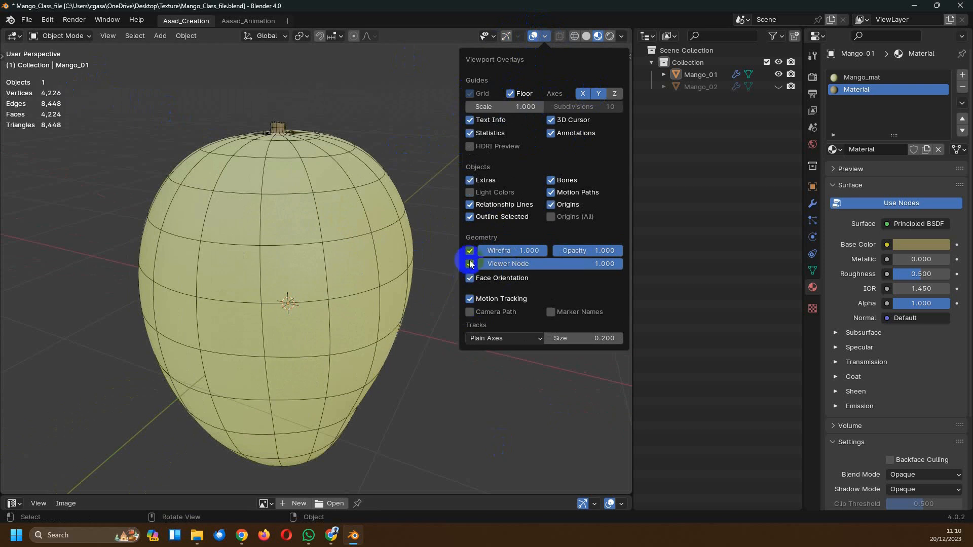
Disable the wireframe overlay and hide all viewport overlays for a clean view of the mango
{"action": "left_click", "coordinate": [470, 250]}
{"action": "left_click", "coordinate": [534, 37]}
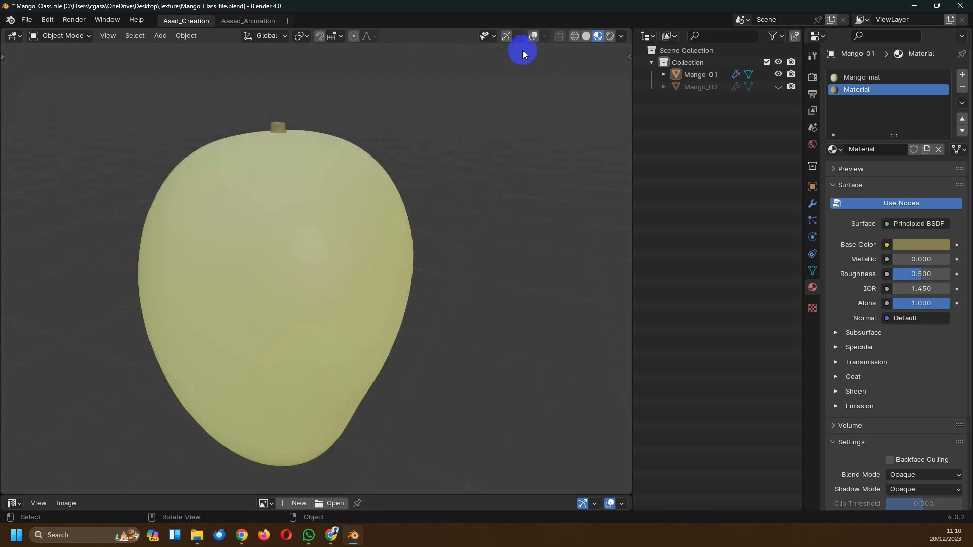
{"action": "left_click", "coordinate": [534, 37]}
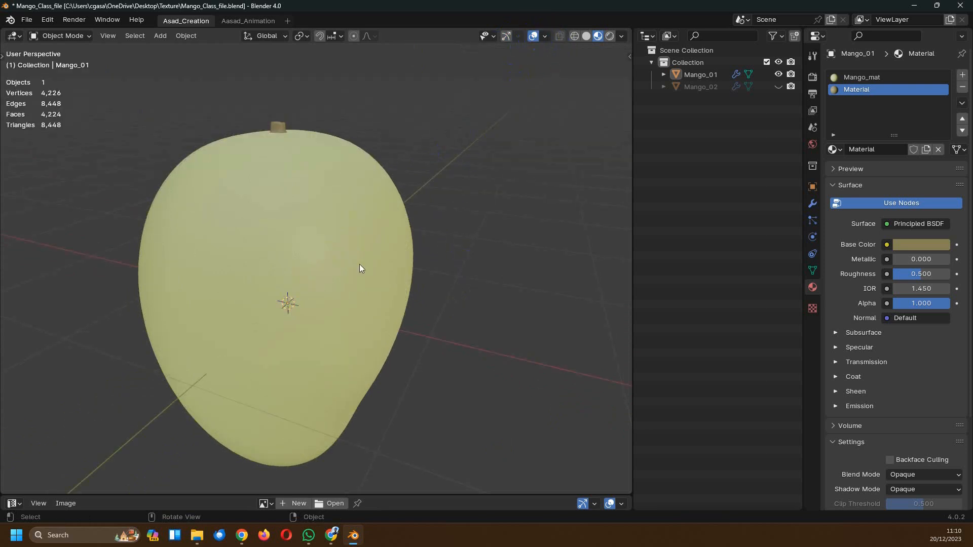
{"action": "left_click", "coordinate": [533, 37]}
{"action": "middle_click_drag", "start_coordinate": [480, 97], "coordinate": [377, 202], "text": "ctrl"}
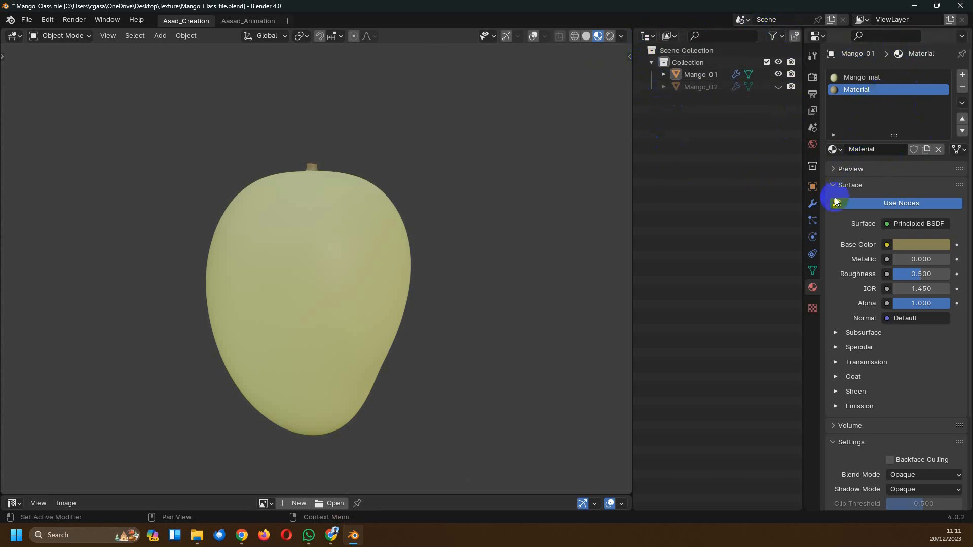
Display the mango's modifier properties and capture a rectangular screen snip of the 3D viewport
{"action": "left_click", "coordinate": [812, 203]}
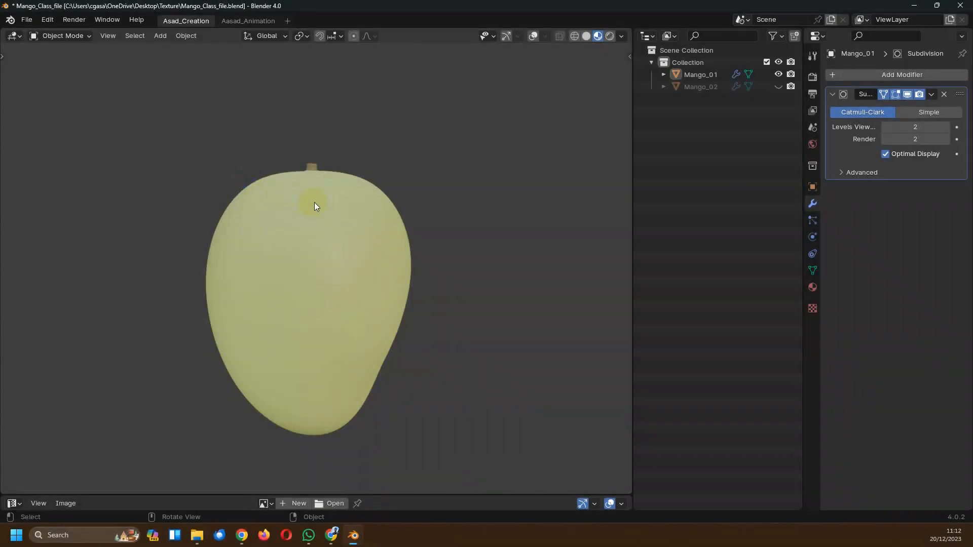
{"action": "middle_click_drag", "start_coordinate": [315, 197], "coordinate": [314, 195]}
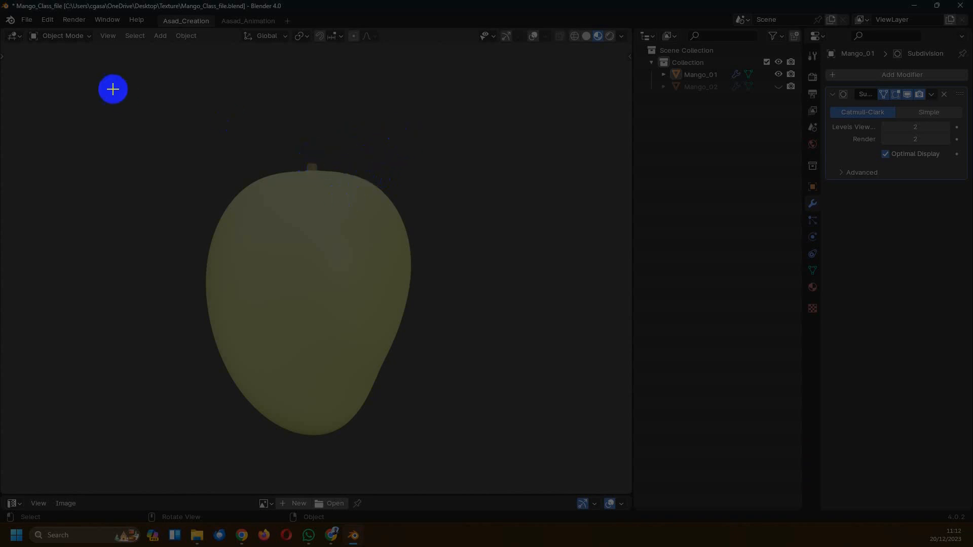
{"action": "left_click_drag", "start_coordinate": [38, 57], "coordinate": [603, 486]}
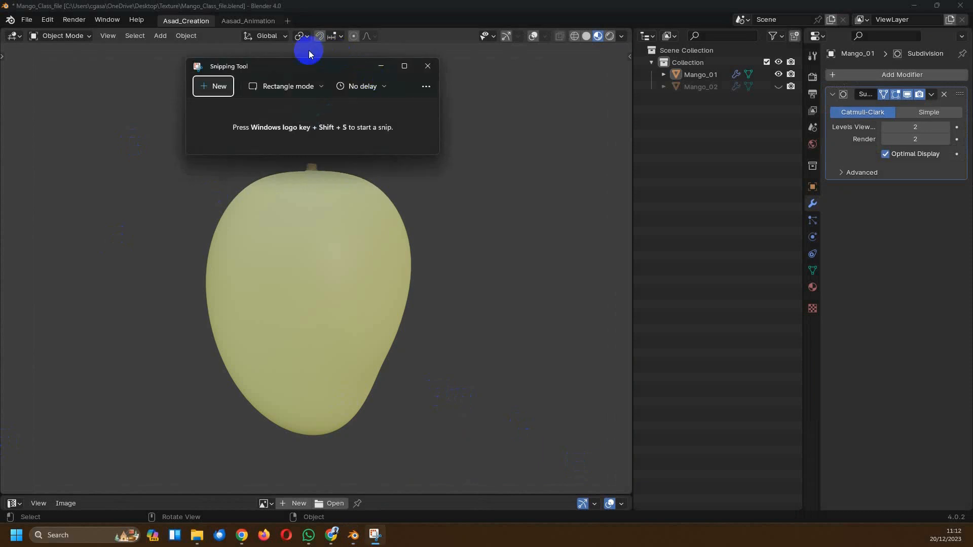
Examine the captured mango snip in a maximized Snipping Tool window, close it and return to Blender
{"action": "left_click_drag", "start_coordinate": [304, 66], "coordinate": [475, 65]}
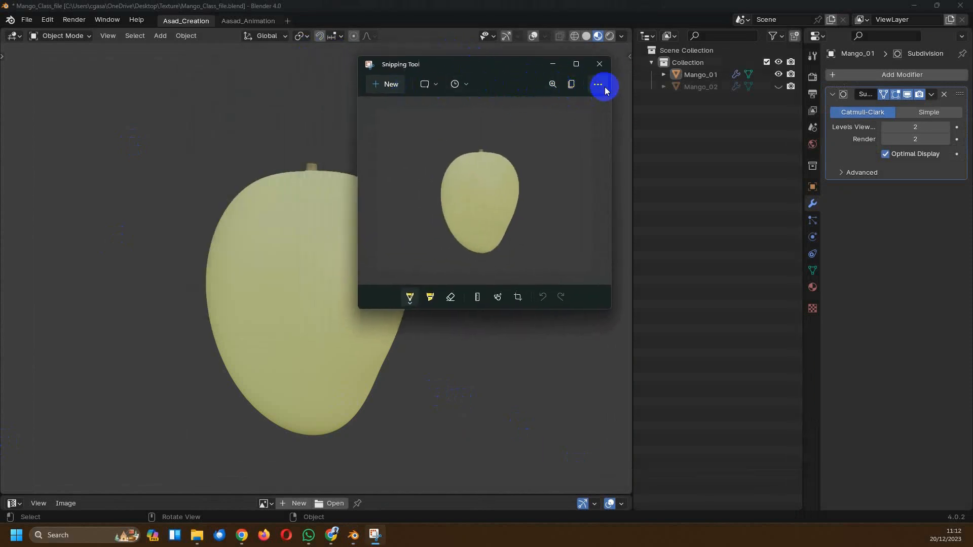
{"action": "left_click", "coordinate": [576, 63]}
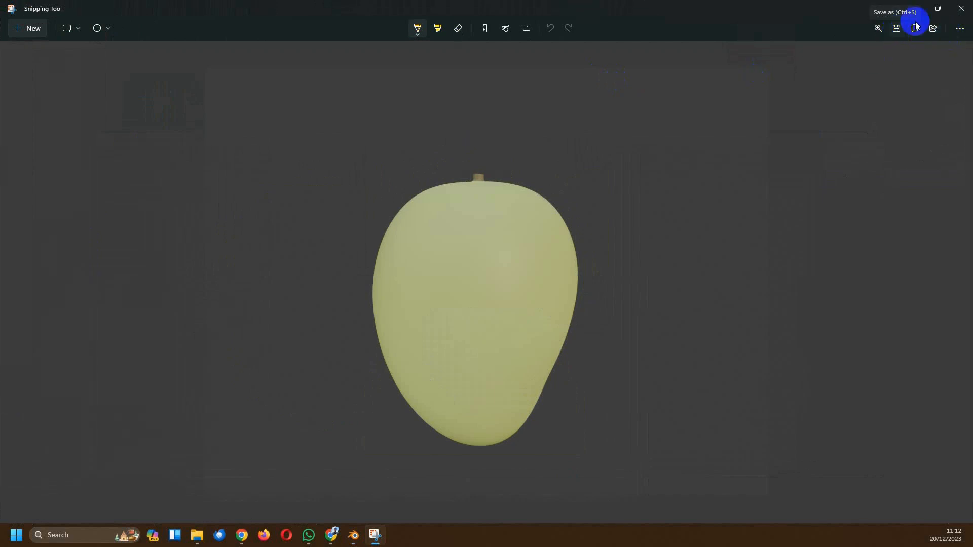
{"action": "left_click", "coordinate": [960, 8]}
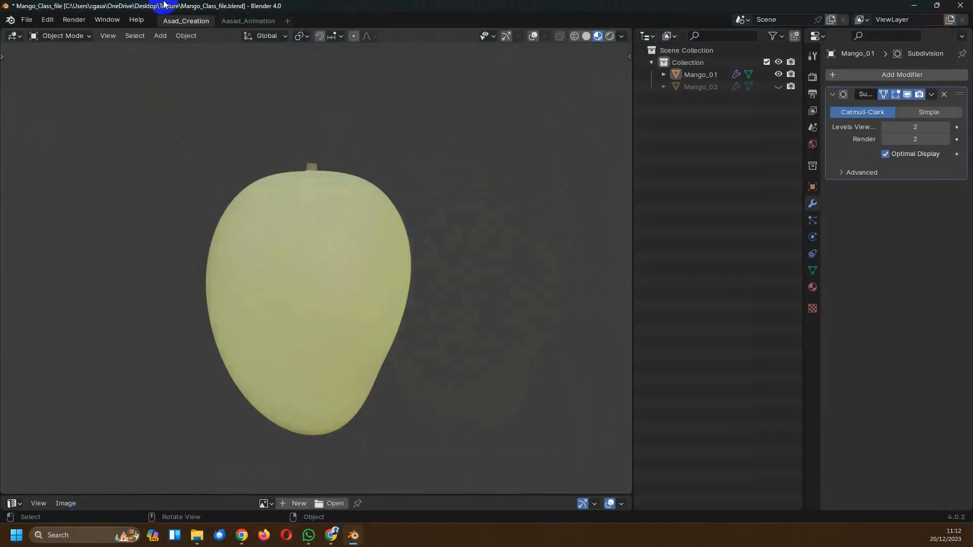
{"action": "left_click", "coordinate": [553, 308]}
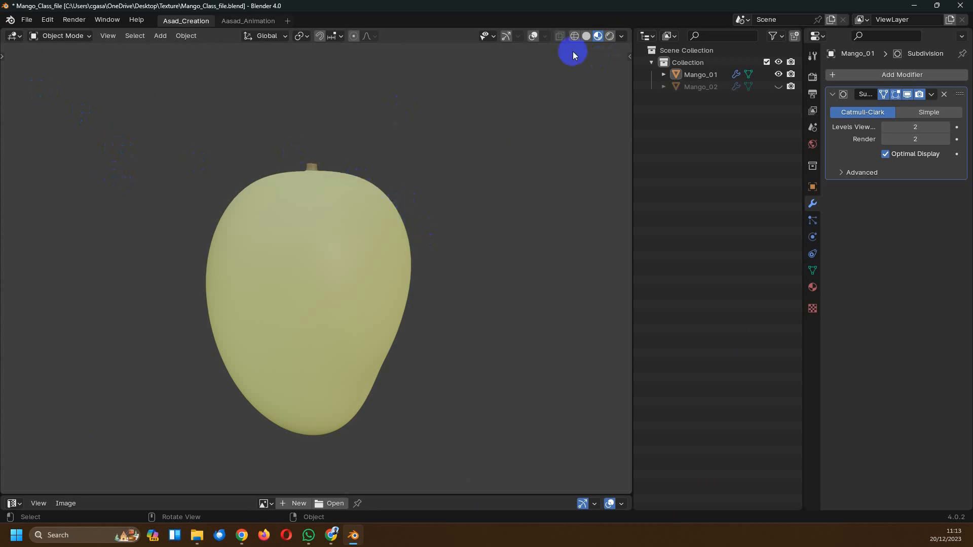
Show the viewport overlays and gizmos again and switch the viewport to Solid shading
{"action": "left_click", "coordinate": [533, 35]}
{"action": "left_click", "coordinate": [545, 36]}
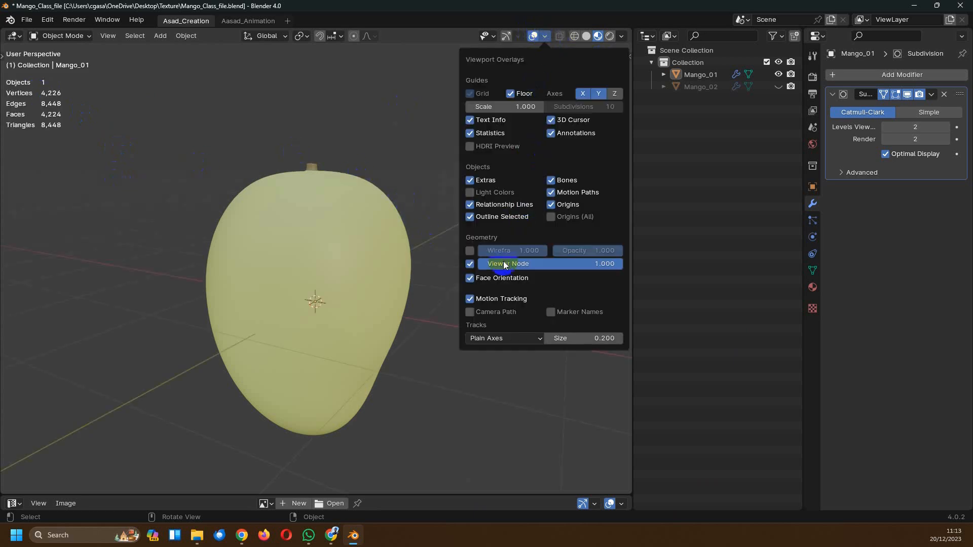
{"action": "left_click", "coordinate": [507, 36]}
{"action": "middle_click_drag", "start_coordinate": [539, 212], "coordinate": [432, 297]}
{"action": "scroll", "coordinate": [431, 301], "scroll_direction": "up", "scroll_amount": 2}
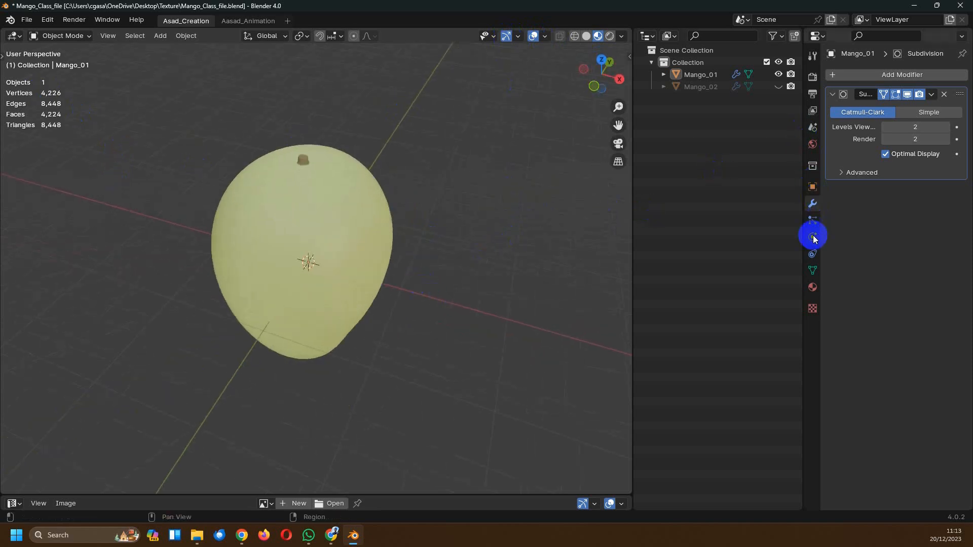
{"action": "left_click", "coordinate": [587, 36]}
{"action": "middle_click_drag", "start_coordinate": [433, 203], "coordinate": [421, 180]}
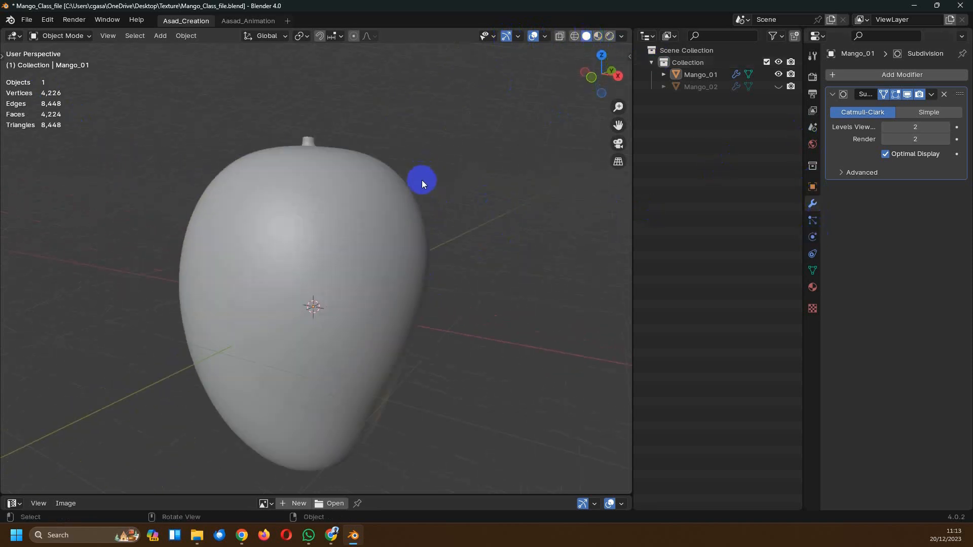
Preview the mango in Material Preview shading, return to Solid shading and inspect the model from another angle
{"action": "left_click", "coordinate": [598, 36]}
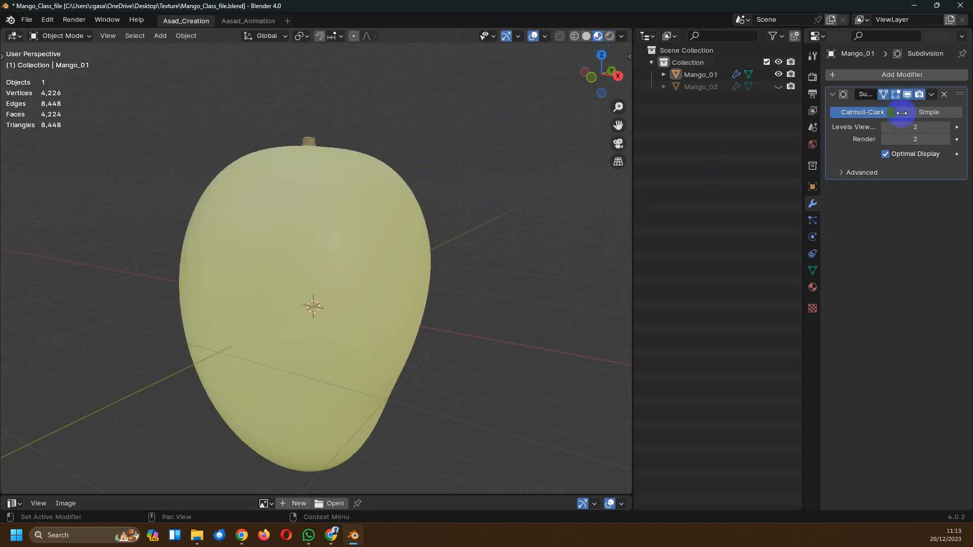
{"action": "left_click", "coordinate": [587, 35]}
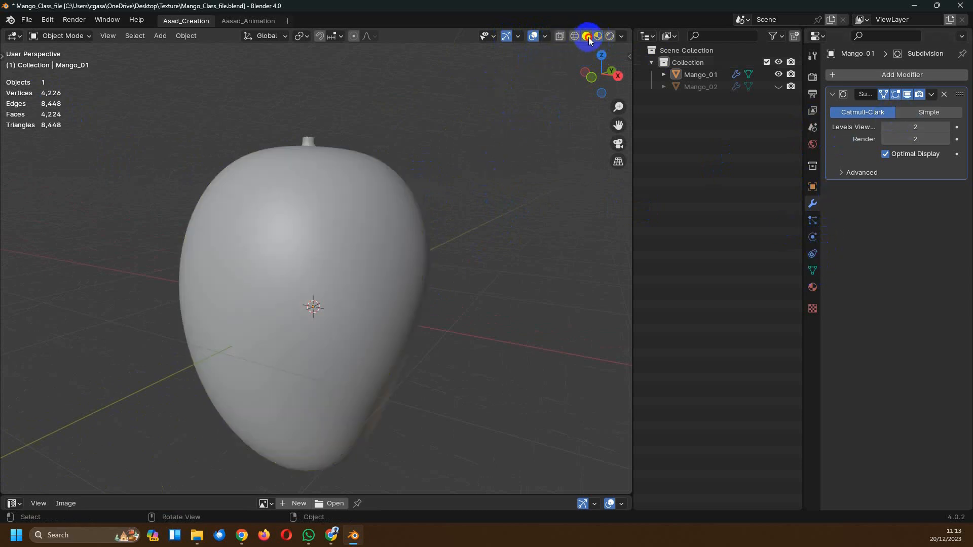
{"action": "scroll", "coordinate": [244, 278], "scroll_direction": "down", "scroll_amount": 3}
{"action": "mouse_move", "coordinate": [243, 278]}
{"action": "middle_mouse_down"}
{"action": "mouse_move", "coordinate": [319, 236]}
{"action": "mouse_move", "coordinate": [289, 226]}
{"action": "middle_mouse_up"}
{"action": "scroll", "coordinate": [315, 223], "scroll_direction": "up", "scroll_amount": 4}
{"action": "scroll", "coordinate": [326, 218], "scroll_direction": "down", "scroll_amount": 3}
{"action": "scroll", "coordinate": [303, 213], "scroll_direction": "up", "scroll_amount": 3}
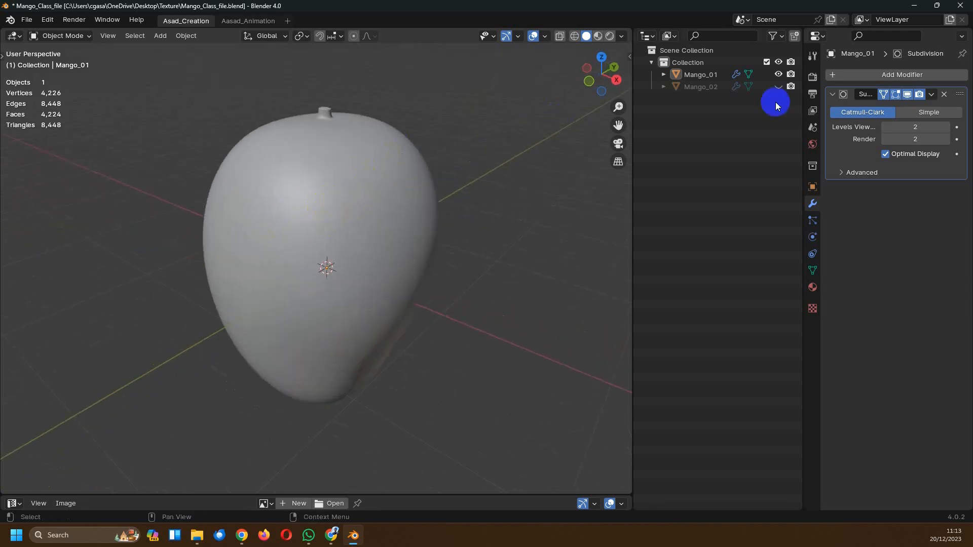
Select Mango_01, display the scene's render properties and save the Blender file
{"action": "left_click", "coordinate": [689, 74]}
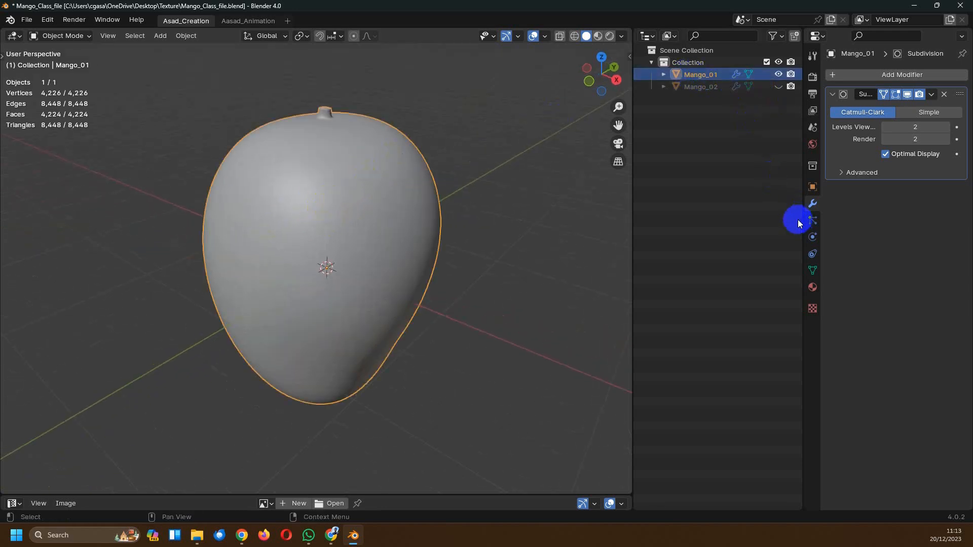
{"action": "left_click", "coordinate": [812, 75]}
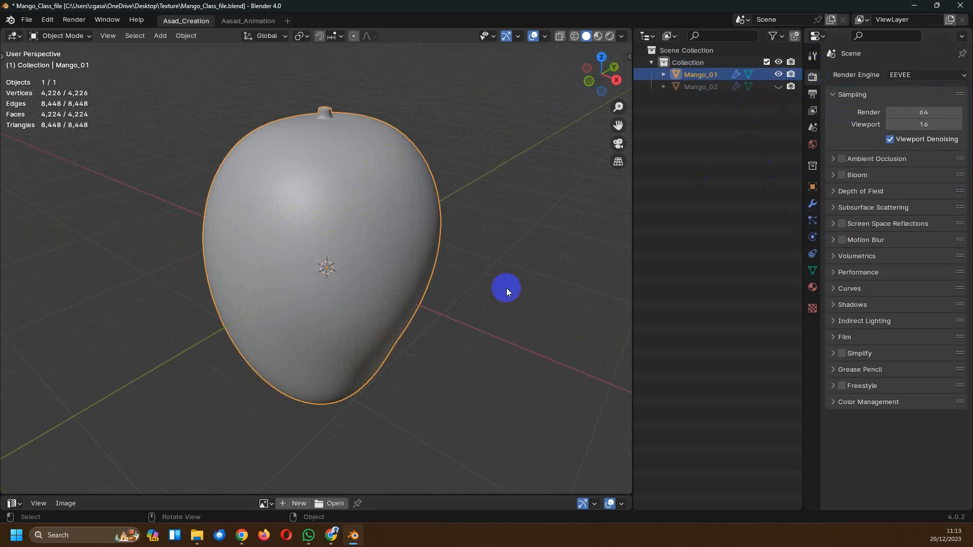
{"action": "left_click", "coordinate": [28, 20]}
{"action": "left_click", "coordinate": [60, 95]}
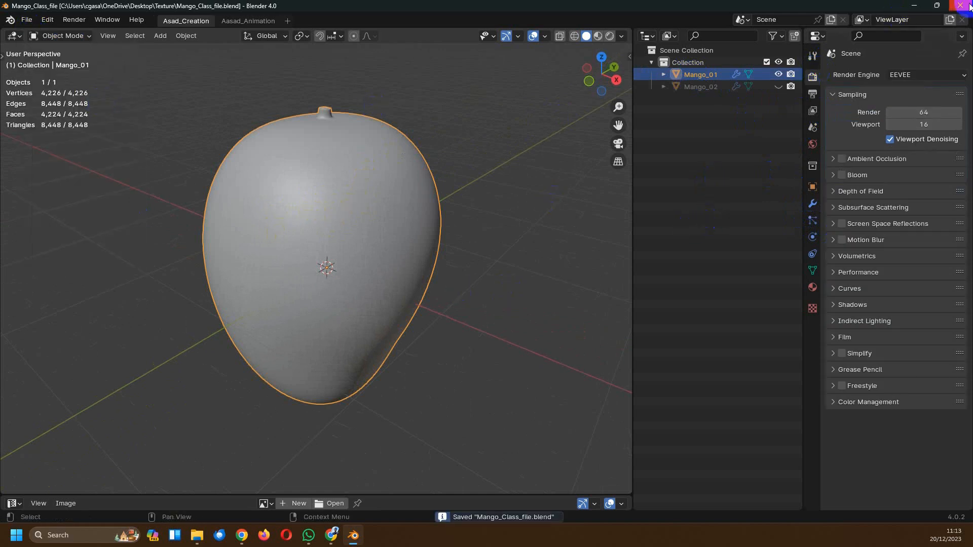
Close Blender to return to the desktop and refresh the desktop twice
{"action": "key", "text": "super+d"}
{"action": "right_click", "coordinate": [363, 191]}
{"action": "left_click", "coordinate": [386, 227]}
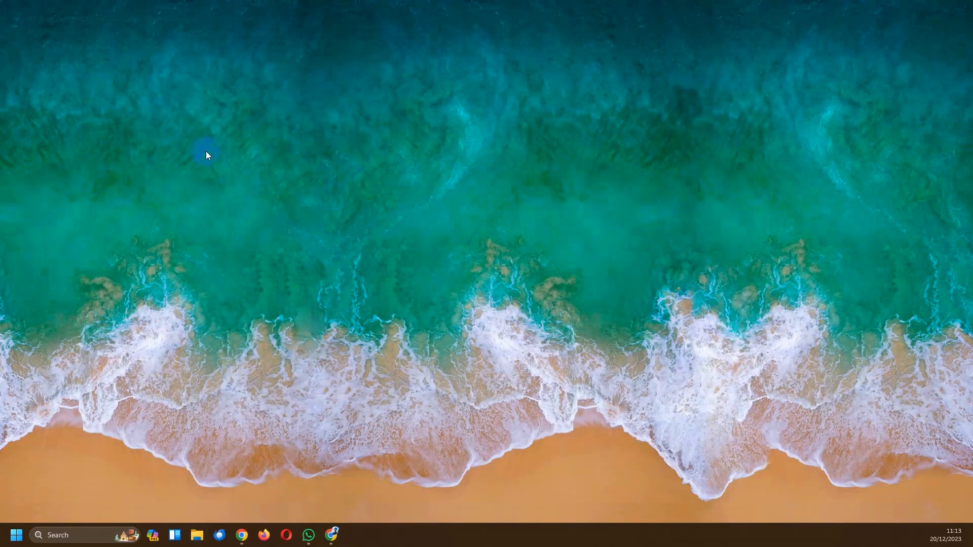
{"action": "right_click", "coordinate": [397, 99]}
{"action": "left_click", "coordinate": [420, 136]}
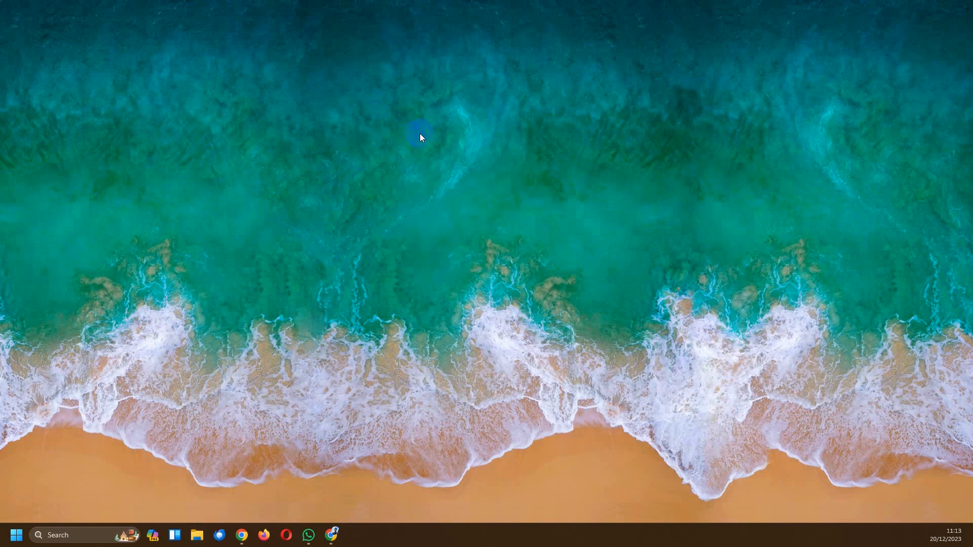